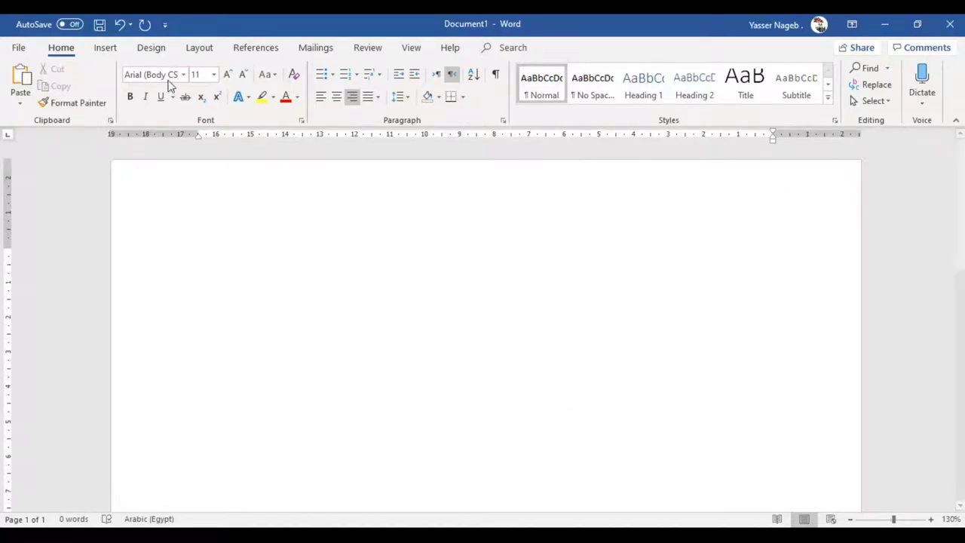
# Step: Insert the black-and-white school logo picture '2' from the Pictures folder into the blank document
pyautogui.click(106, 48)
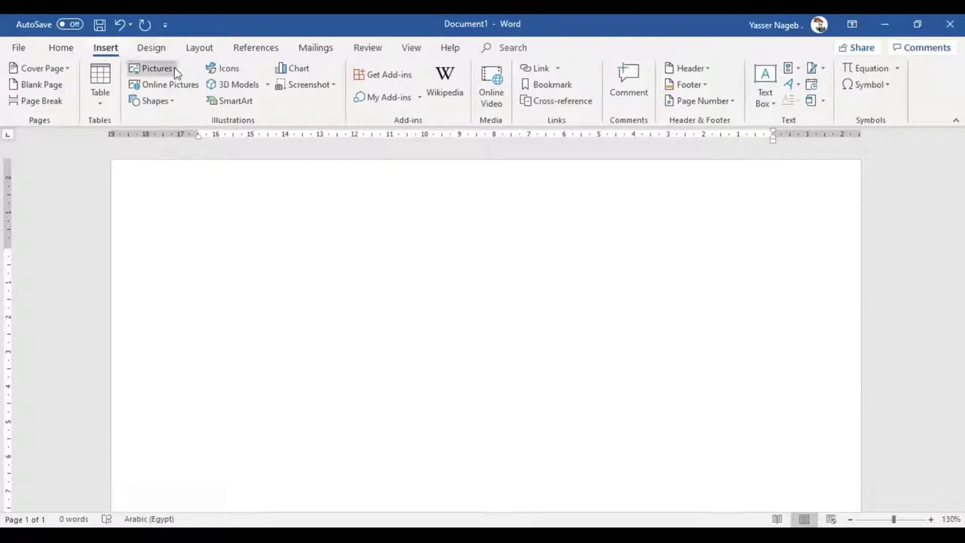
pyautogui.click(155, 68)
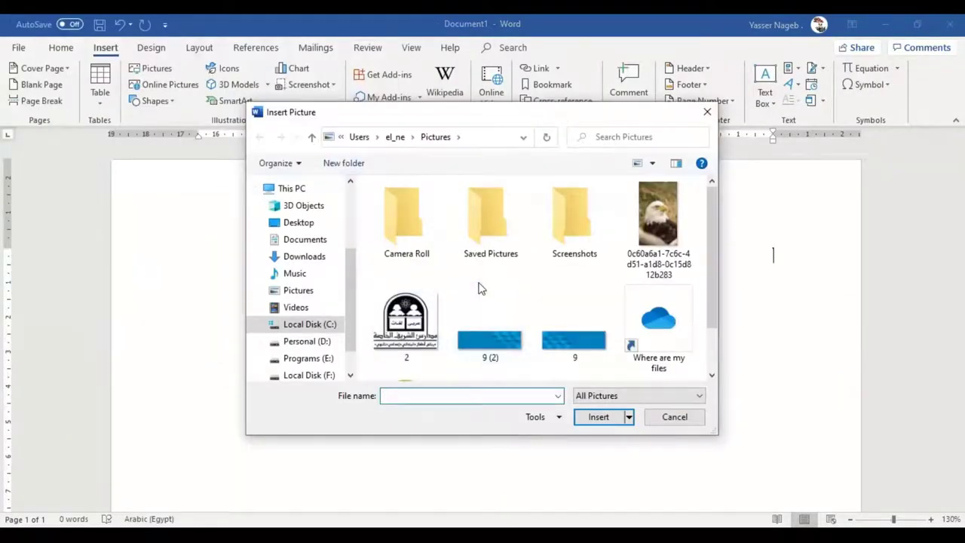
pyautogui.click(416, 320)
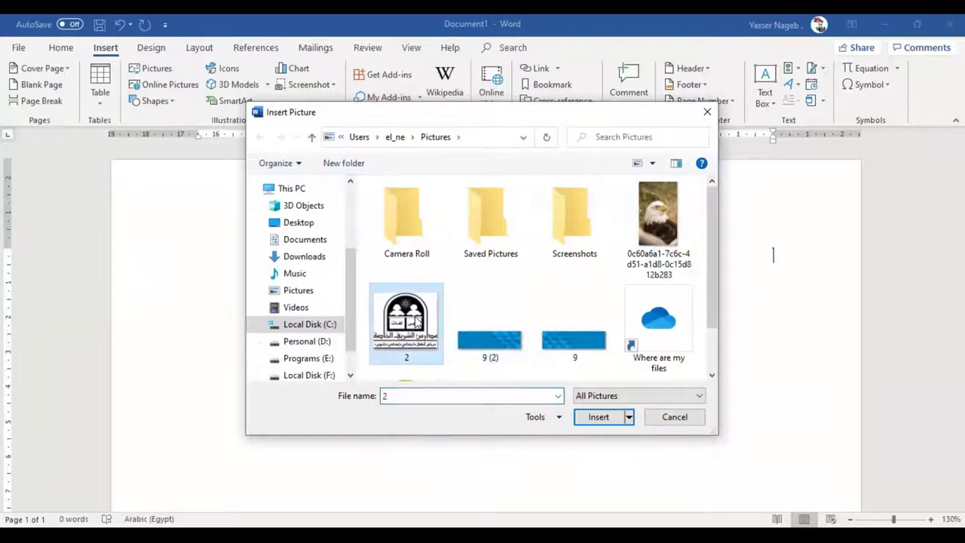
pyautogui.scroll(-1, 417, 322)
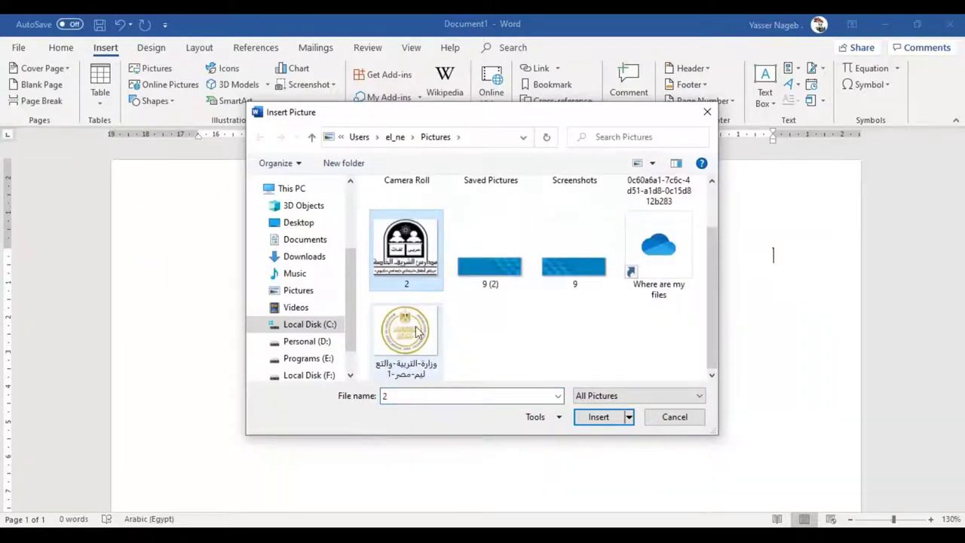
pyautogui.doubleClick(415, 270)
# Step: Shrink the school logo from its corner handles so it no longer fills the page
pyautogui.scroll(-3, 467, 269)
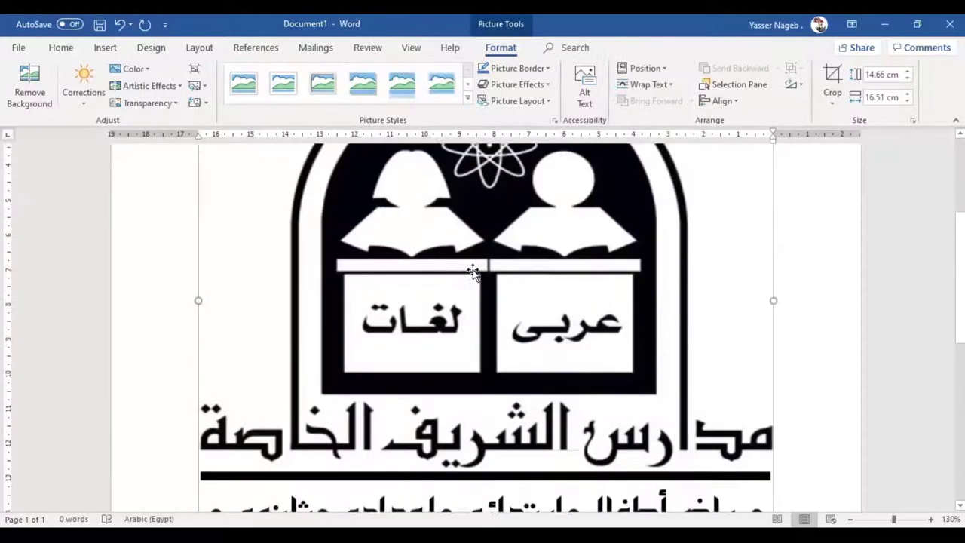
pyautogui.scroll(-2, 524, 264)
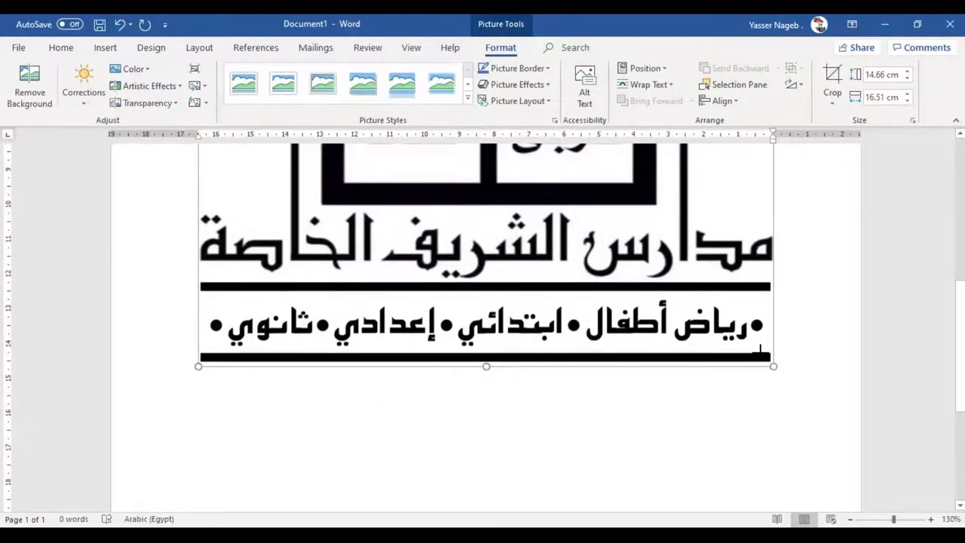
pyautogui.moveTo(777, 365); pyautogui.dragTo(575, 187)
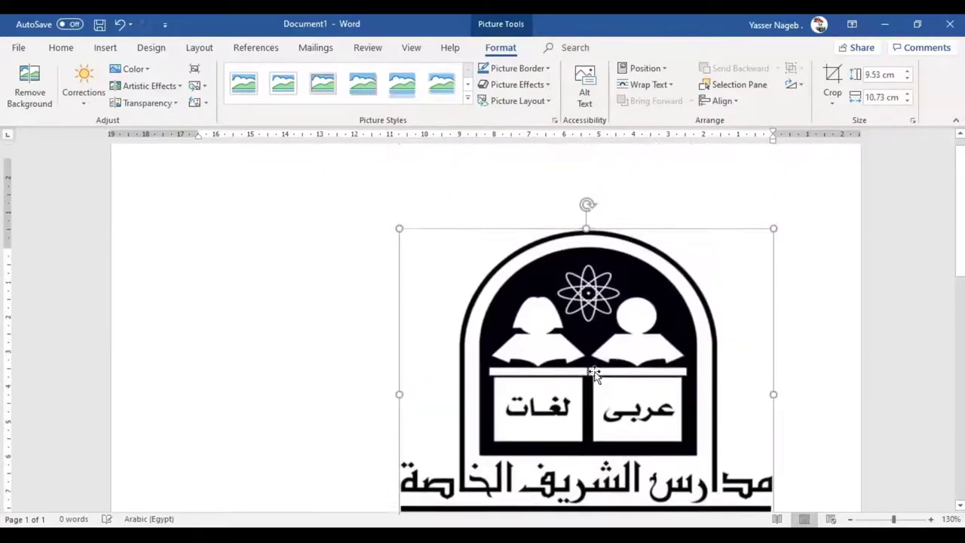
pyautogui.scroll(-1, 400, 407)
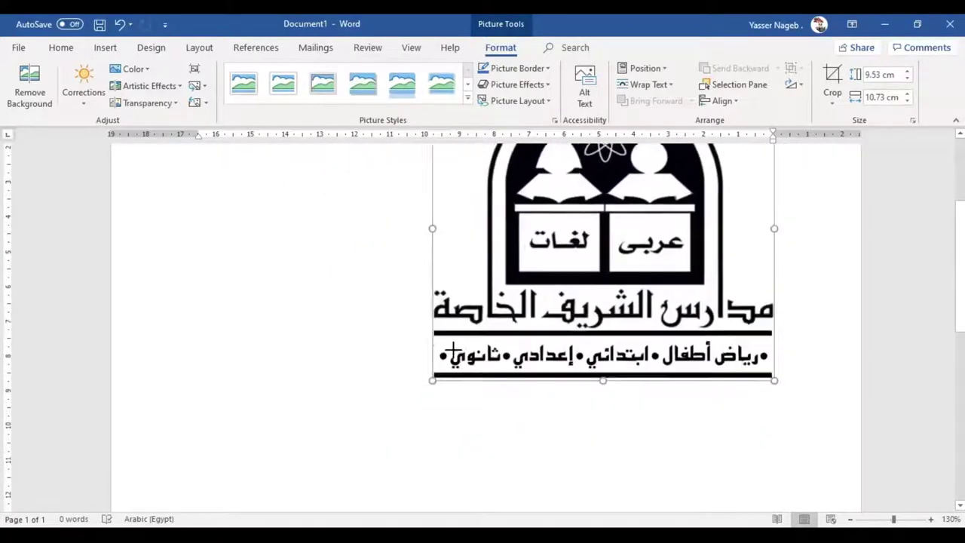
pyautogui.moveTo(398, 412); pyautogui.dragTo(477, 332)
pyautogui.scroll(1, 962, 259)
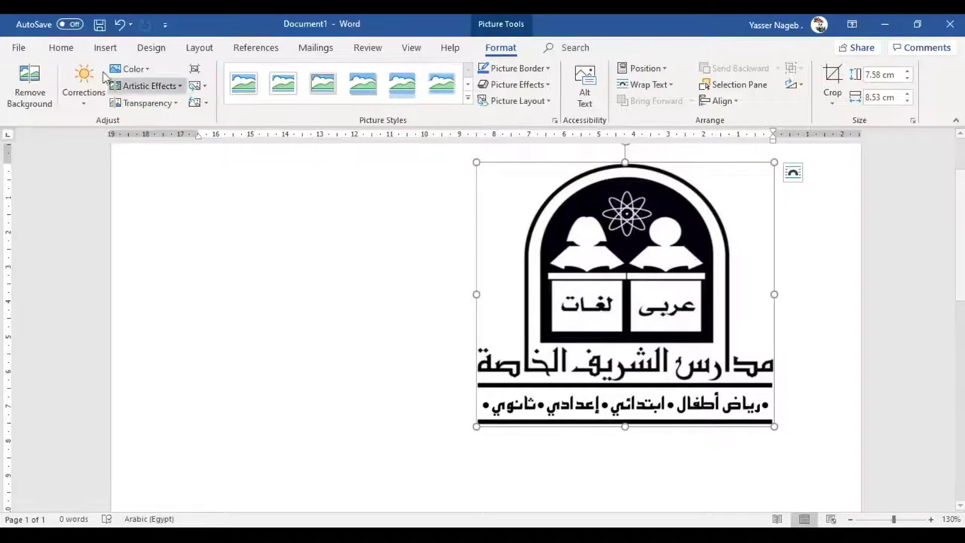
# Step: Centre the logo on the page, after trying left and right alignment
pyautogui.click(61, 48)
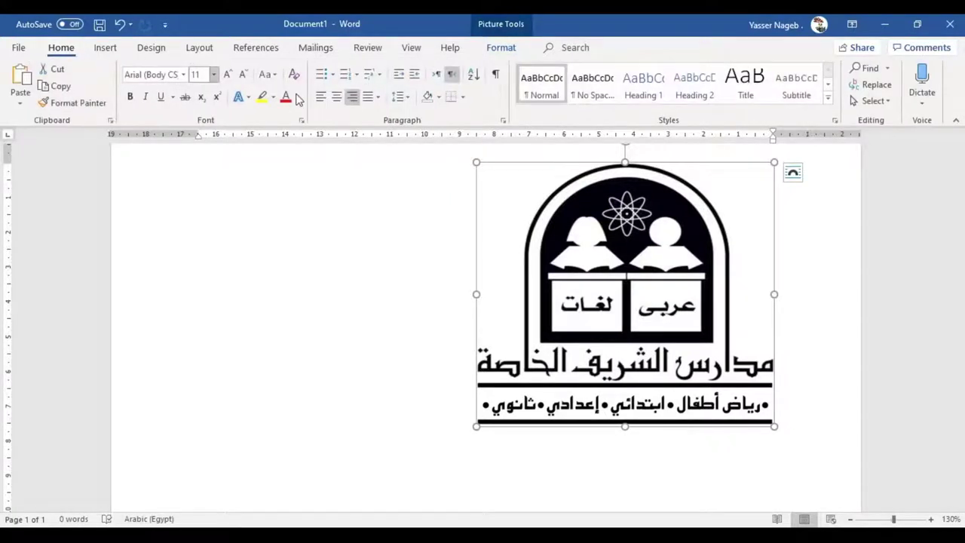
pyautogui.click(337, 97)
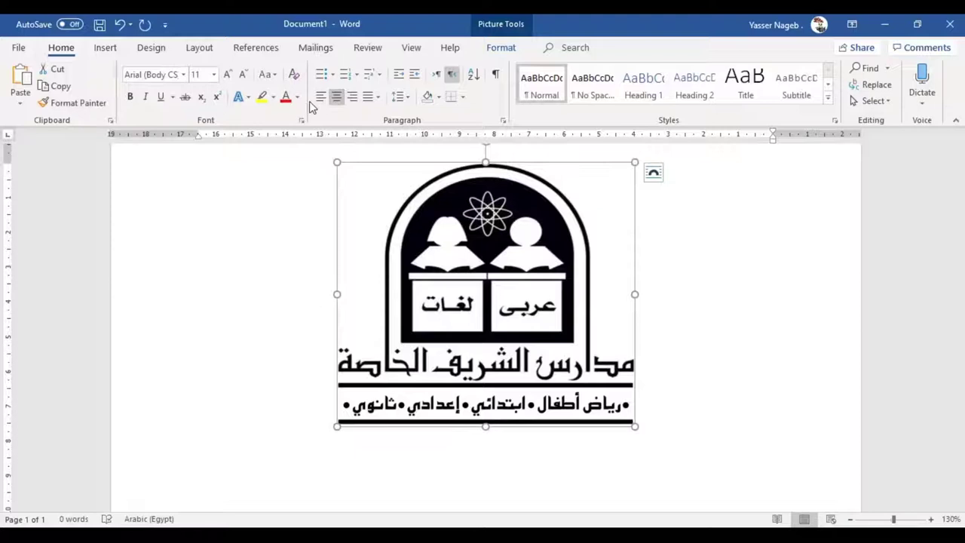
pyautogui.click(320, 96)
pyautogui.click(352, 97)
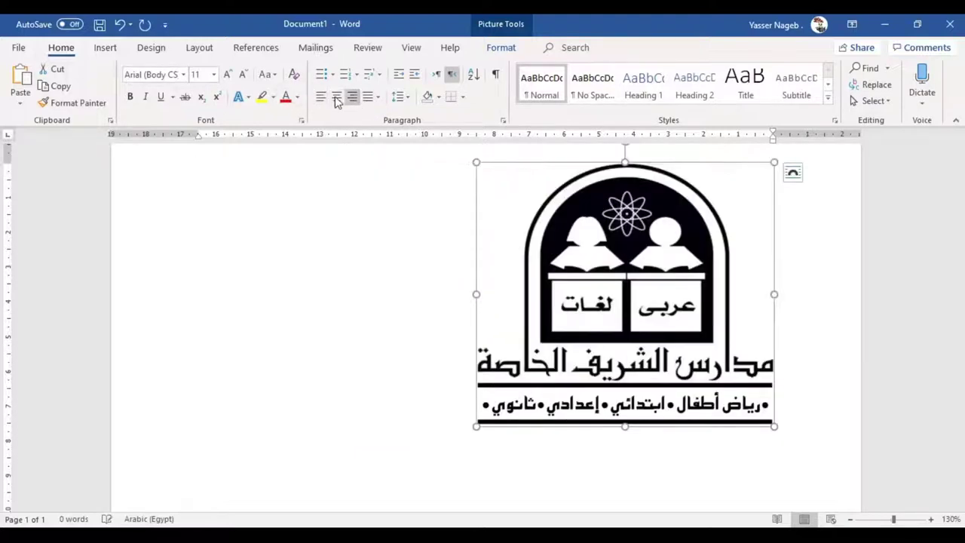
pyautogui.click(337, 98)
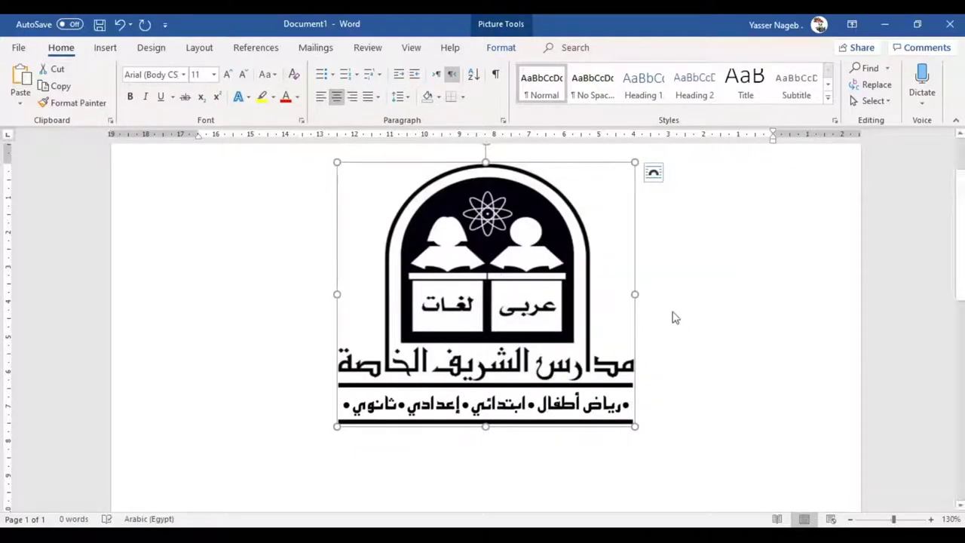
# Step: Fine-tune the centred logo's size to a moderate size near the top of the page
pyautogui.moveTo(636, 426); pyautogui.dragTo(786, 469)
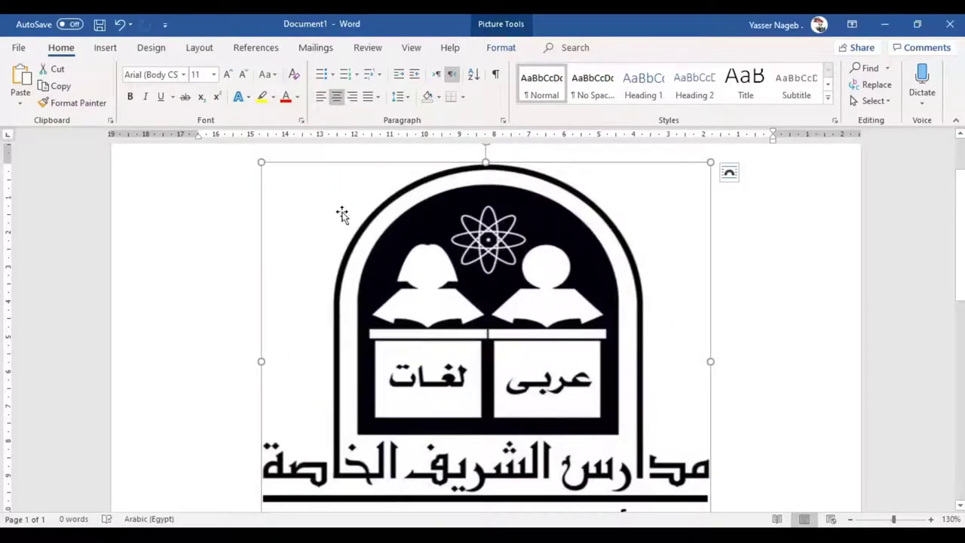
pyautogui.click(221, 242)
pyautogui.click(403, 262)
pyautogui.moveTo(261, 161); pyautogui.dragTo(381, 271)
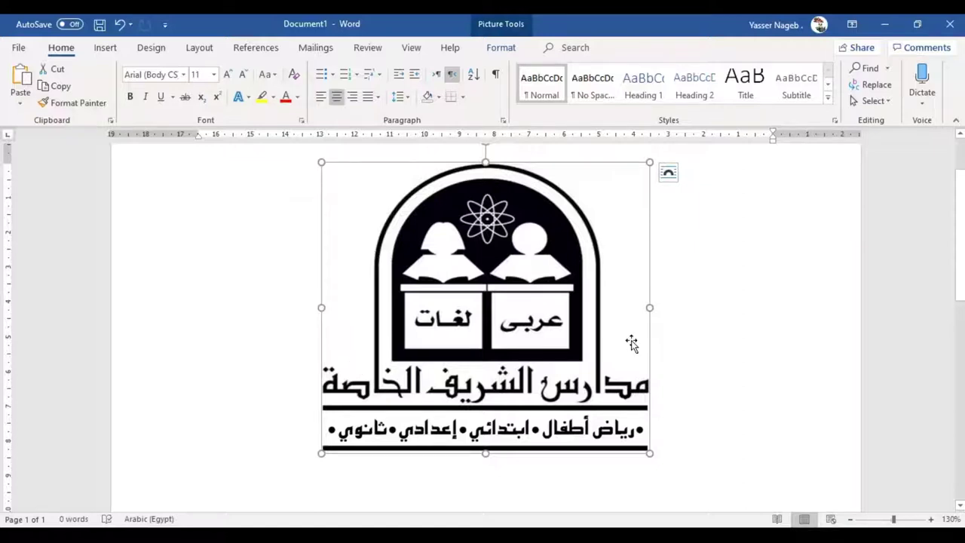
# Step: Use Picture Format's Change Picture > From a File to pick a replacement for the logo
pyautogui.rightClick(510, 238)
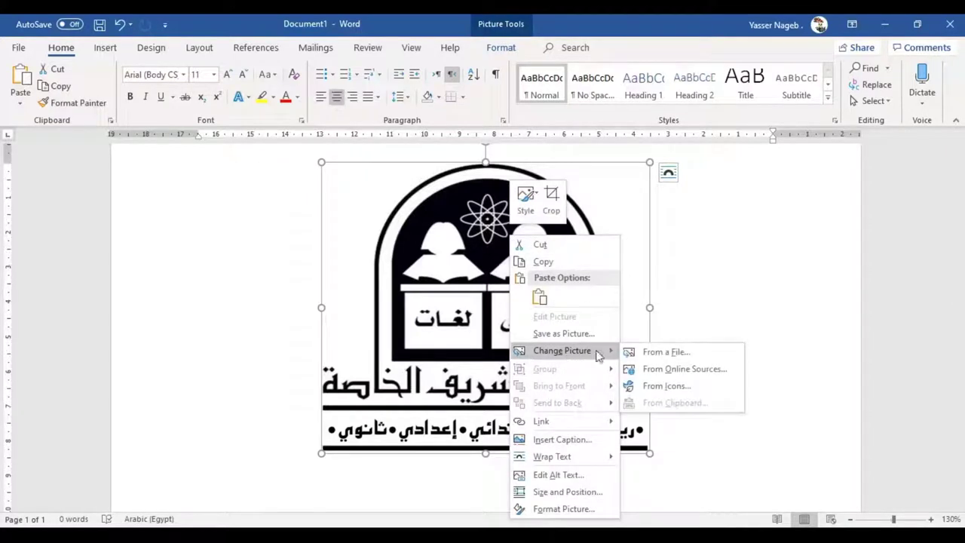
pyautogui.click(435, 278)
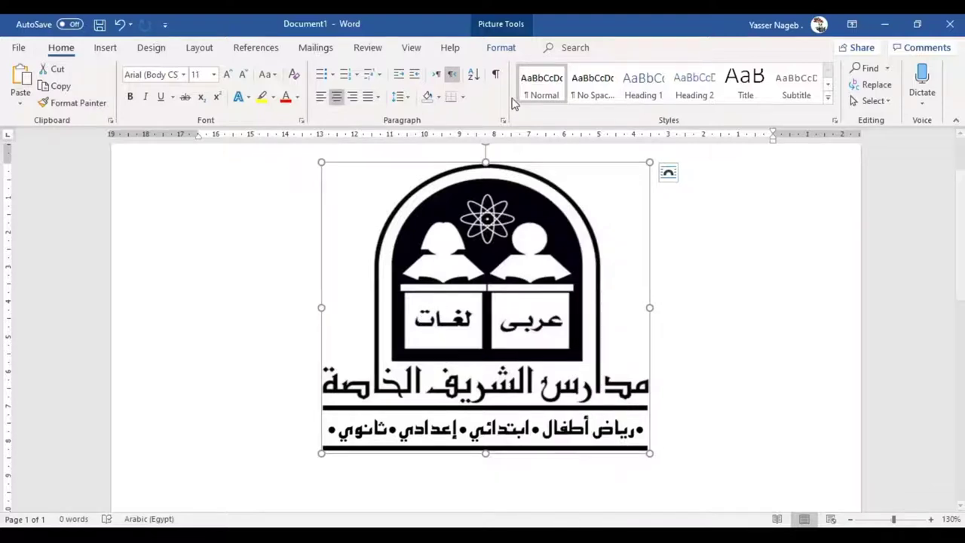
pyautogui.click(500, 47)
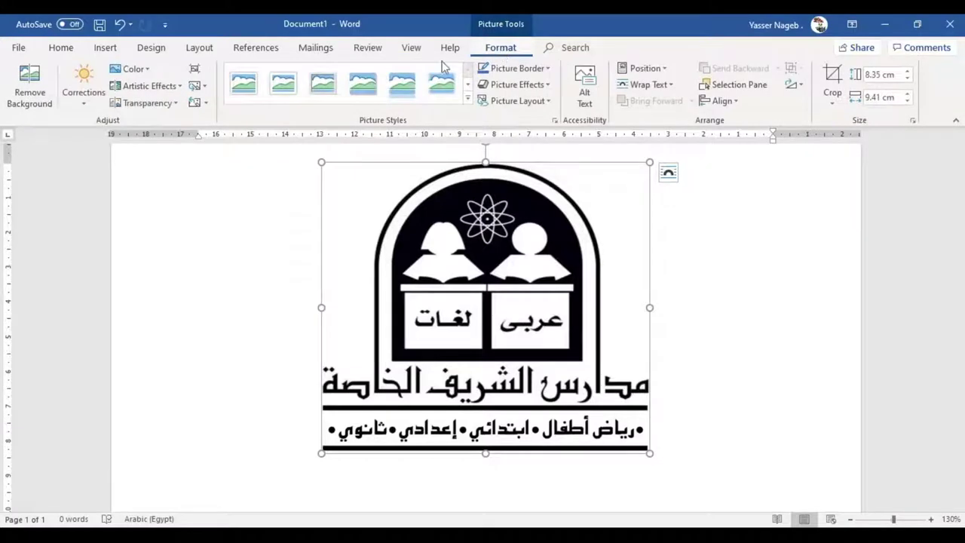
pyautogui.click(203, 88)
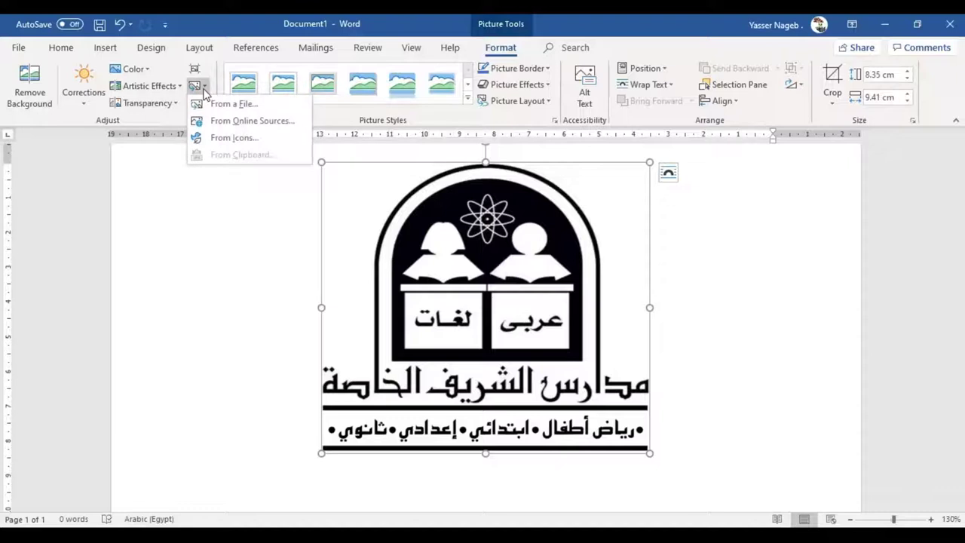
pyautogui.click(215, 104)
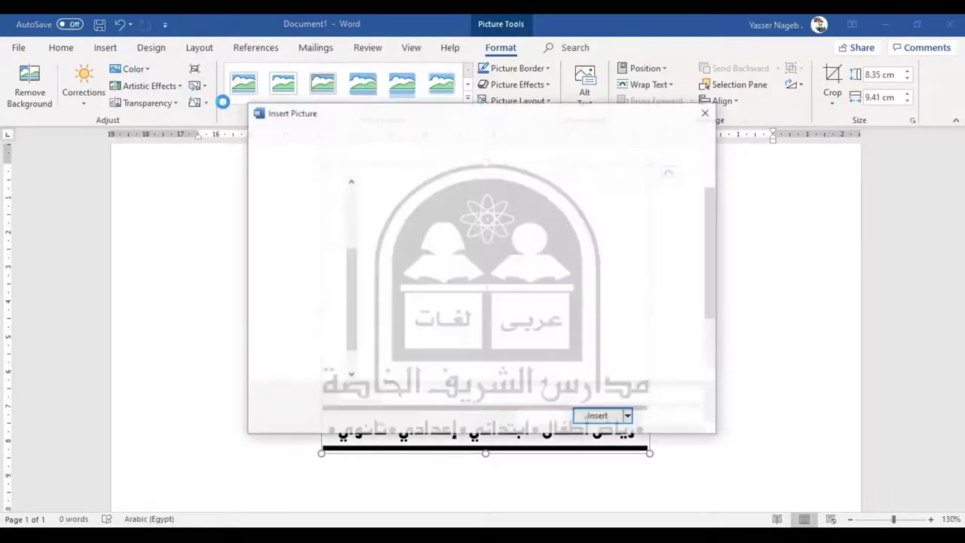
# Step: Swap the logo for the gold Ministry of Education and Technical Education seal image
pyautogui.scroll(-2, 440, 279)
pyautogui.doubleClick(412, 335)
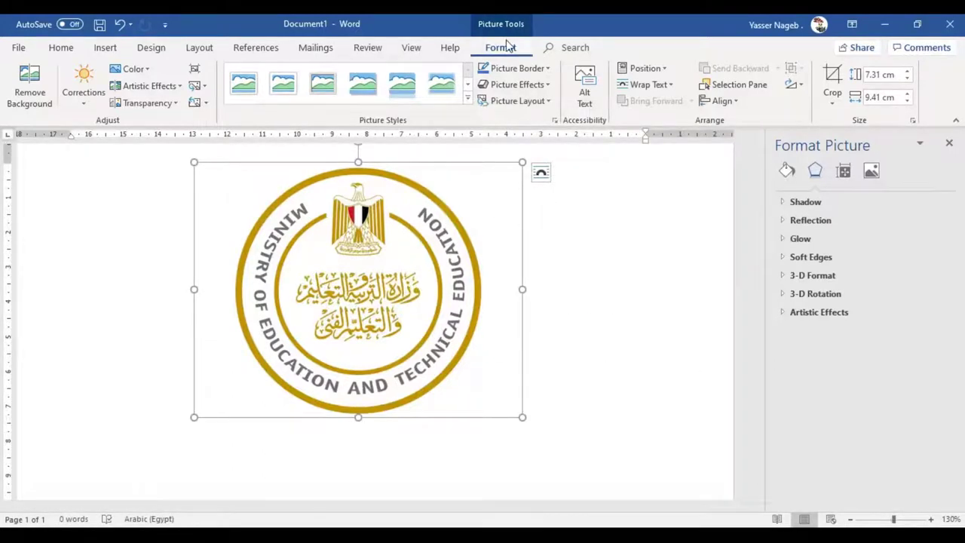
# Step: Set the ministry seal to Square text wrapping and move it further right on the page
pyautogui.click(654, 84)
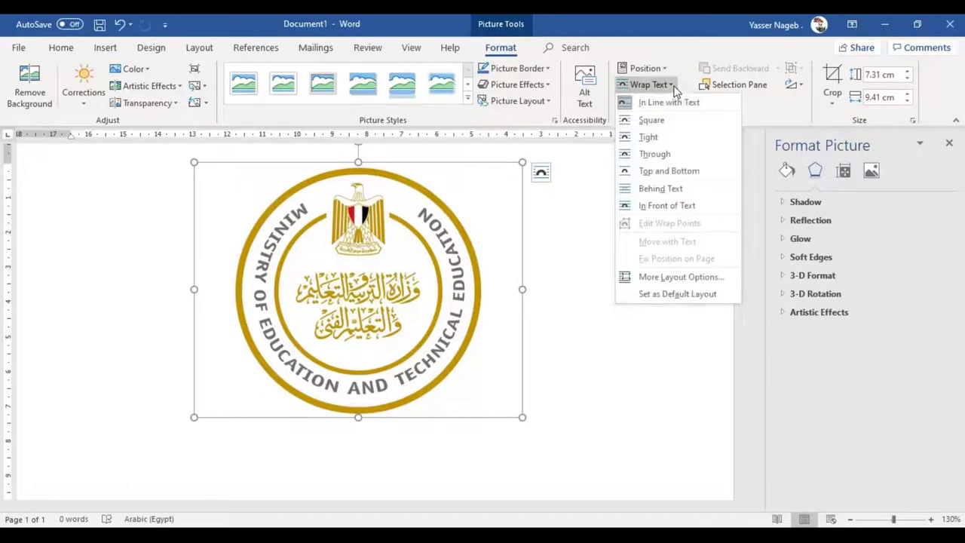
pyautogui.click(666, 119)
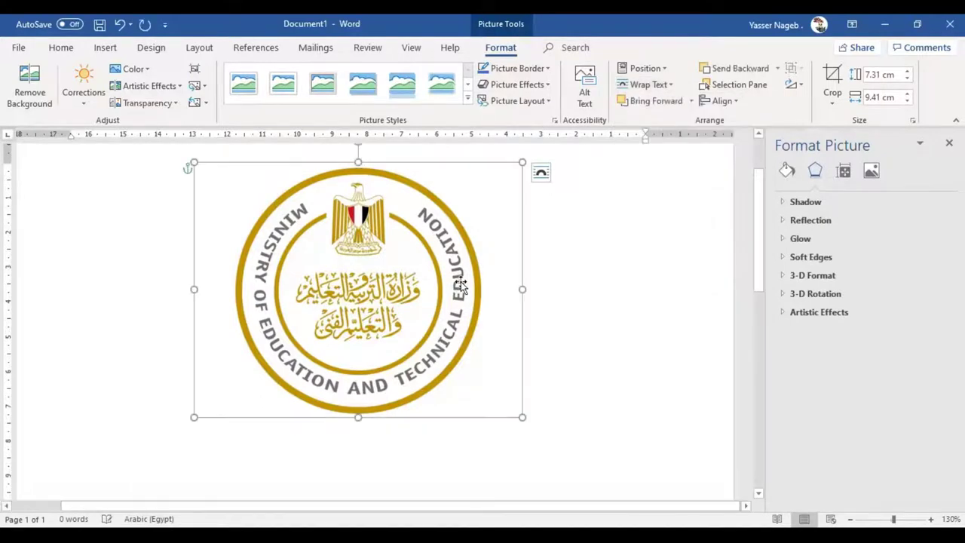
pyautogui.rightClick(376, 303)
pyautogui.moveTo(355, 273)
pyautogui.mouseDown()
pyautogui.moveTo(409, 260)
pyautogui.moveTo(554, 277)
pyautogui.moveTo(447, 282)
pyautogui.moveTo(440, 297)
pyautogui.mouseUp()
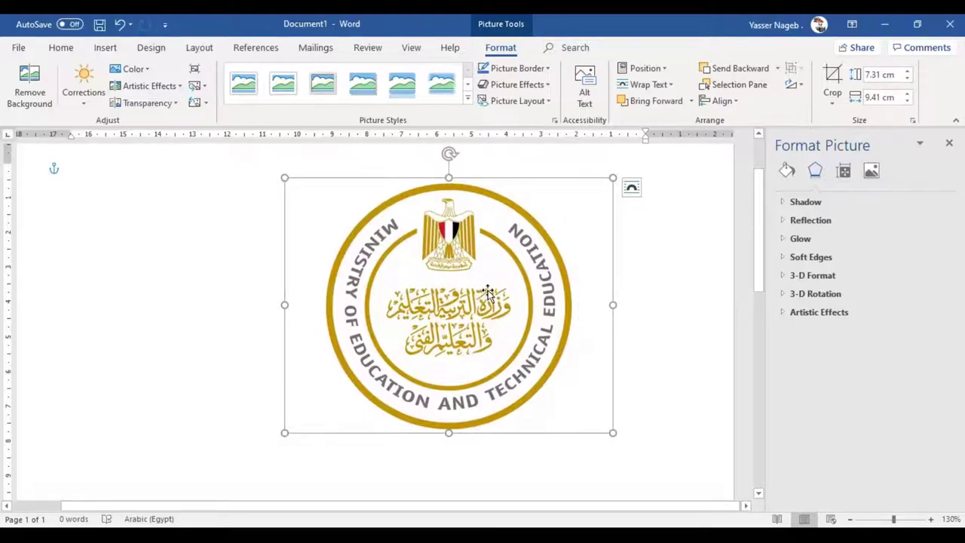
pyautogui.click(647, 85)
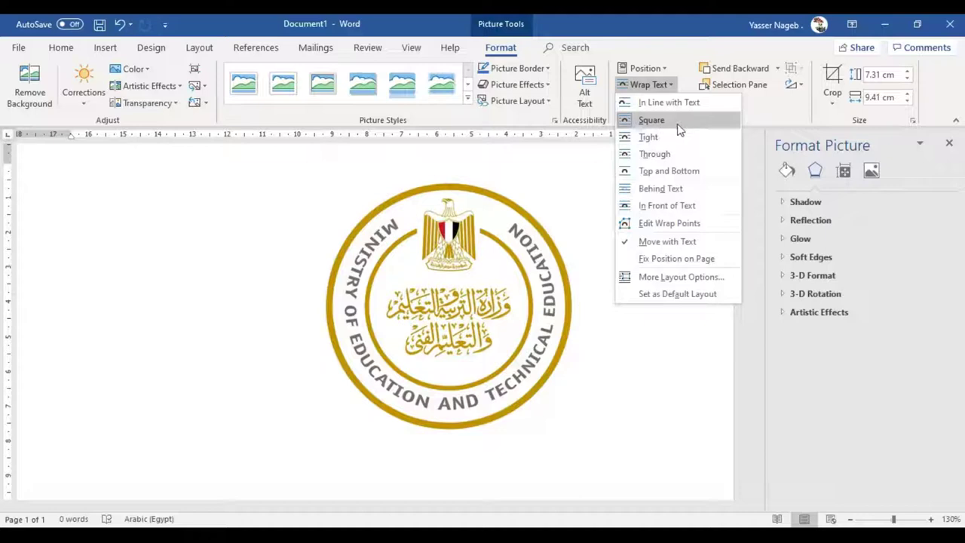
pyautogui.click(677, 122)
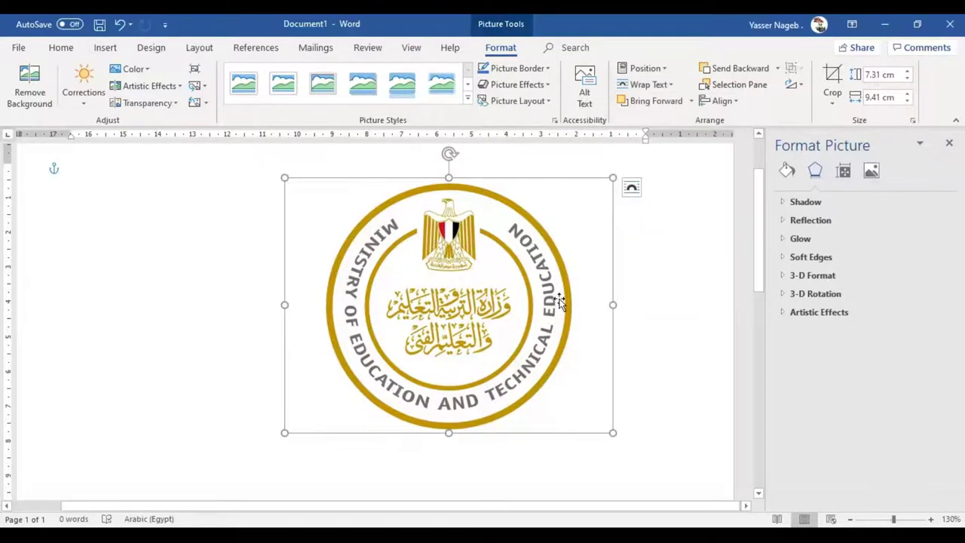
pyautogui.click(670, 250)
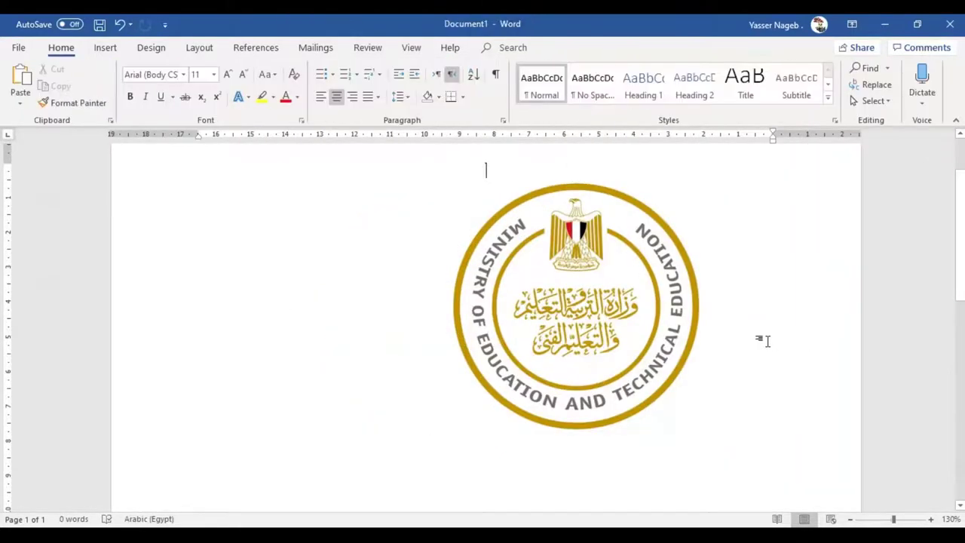
# Step: Give the ministry seal a solid 3 pt orange border at 0% transparency
pyautogui.rightClick(677, 342)
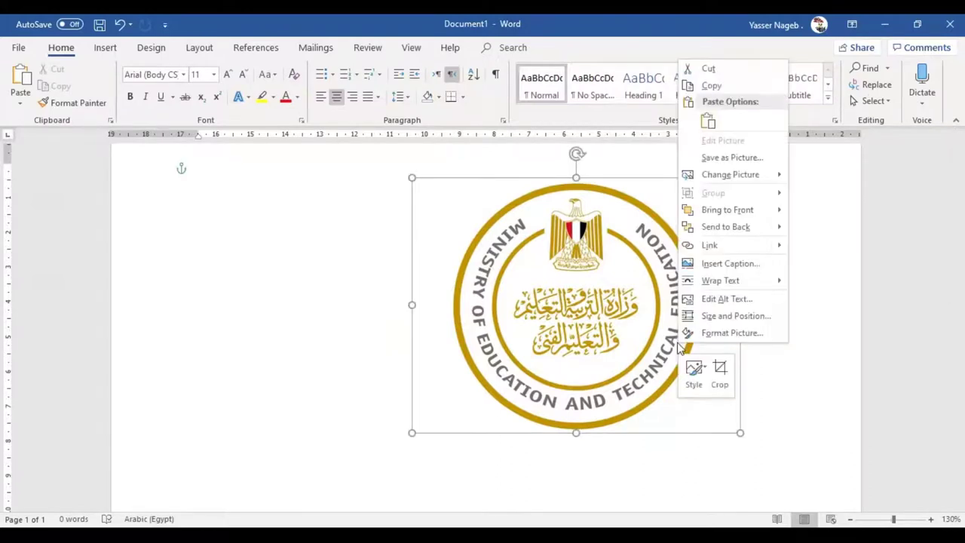
pyautogui.click(709, 335)
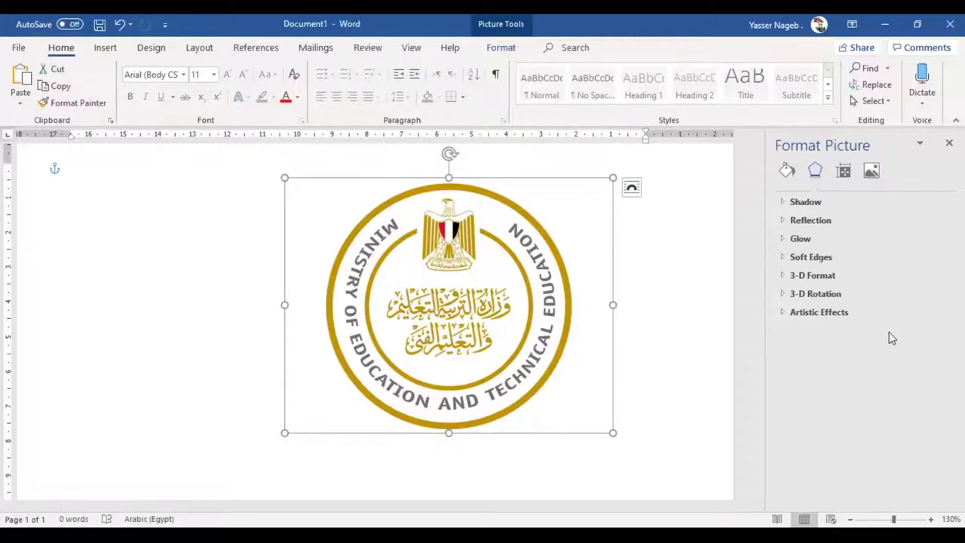
pyautogui.click(792, 175)
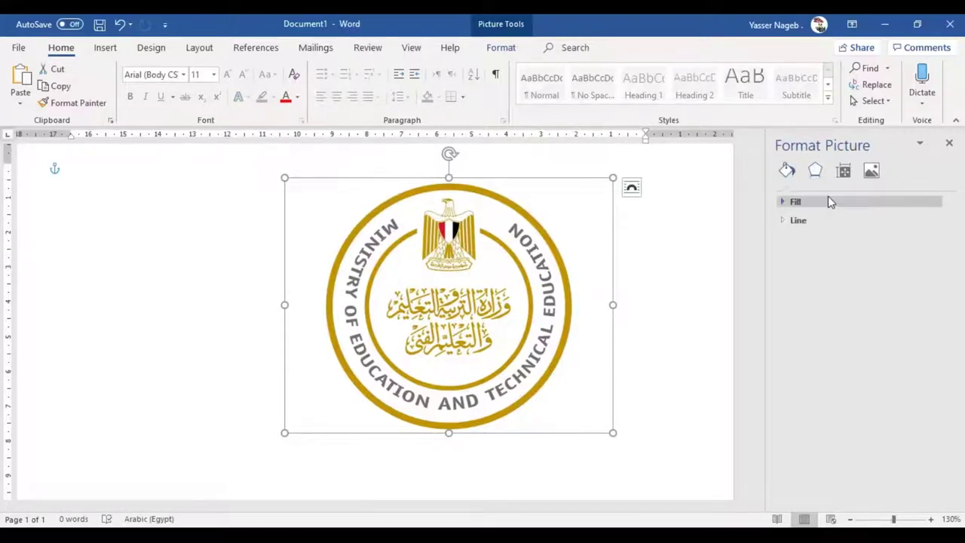
pyautogui.click(783, 204)
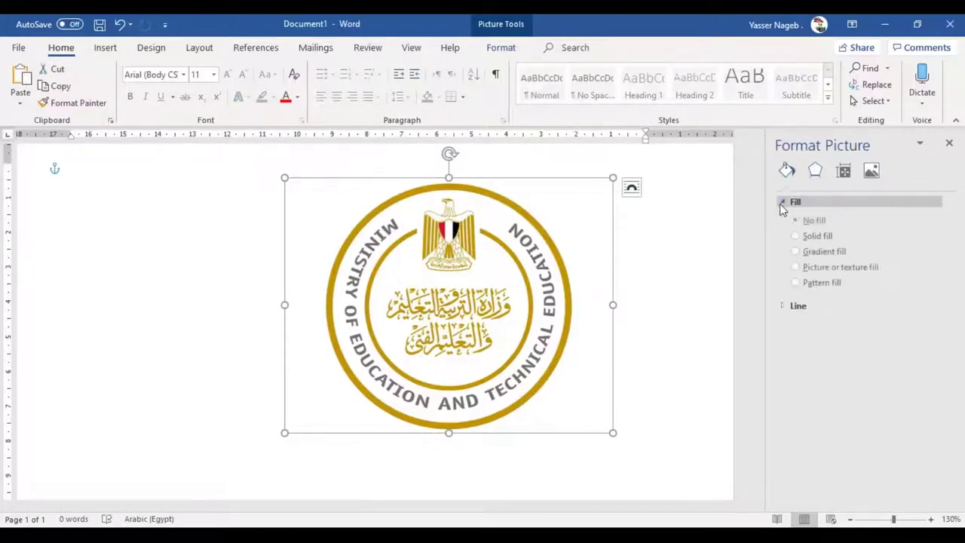
pyautogui.click(785, 311)
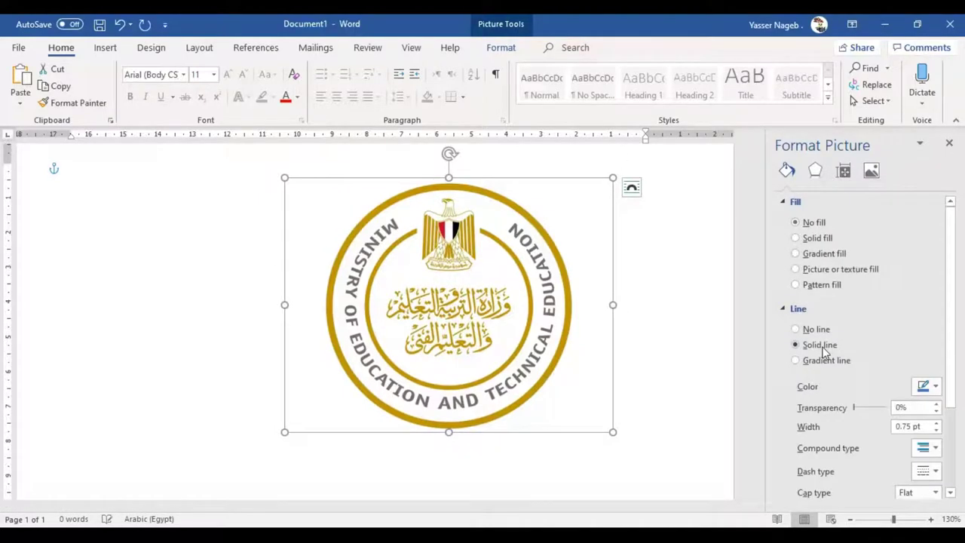
pyautogui.click(936, 423)
pyautogui.click(936, 423)
pyautogui.click(936, 423)
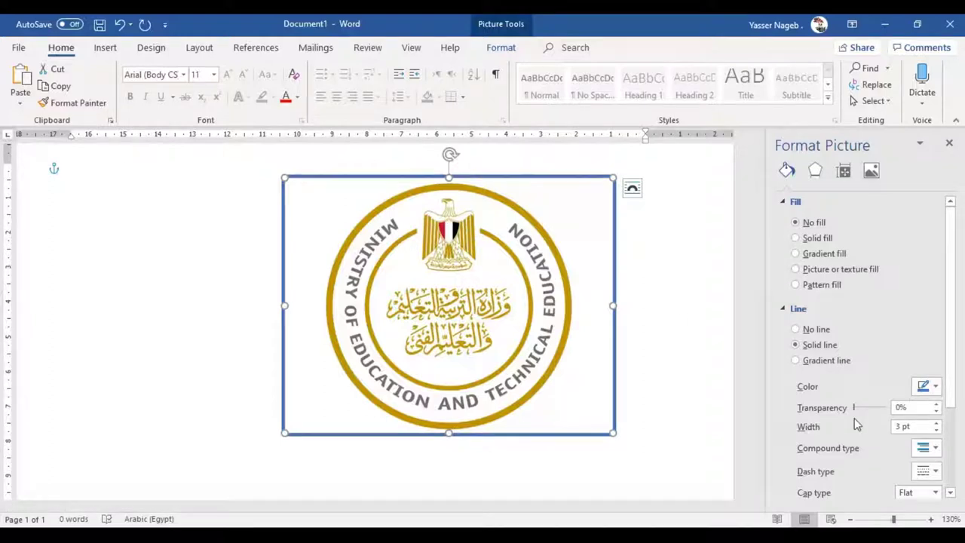
pyautogui.moveTo(855, 408)
pyautogui.mouseDown()
pyautogui.moveTo(872, 408)
pyautogui.moveTo(869, 419)
pyautogui.moveTo(834, 422)
pyautogui.mouseUp()
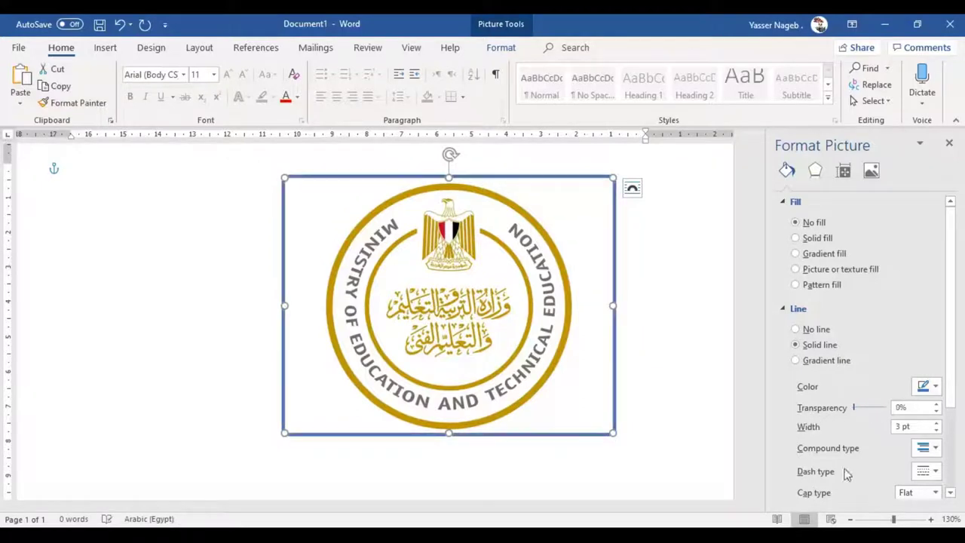
pyautogui.click(933, 386)
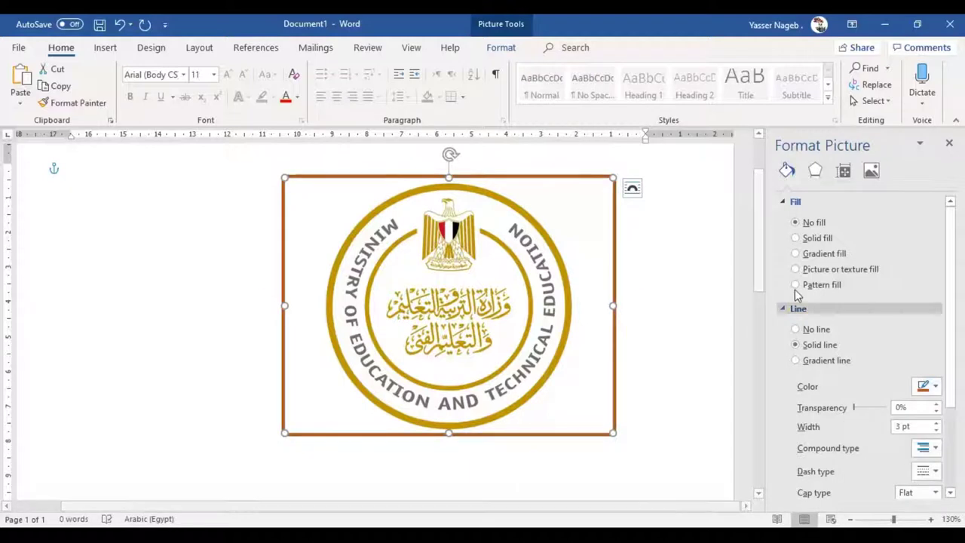
# Step: Remove the seal's border by setting the line to No line
pyautogui.click(815, 329)
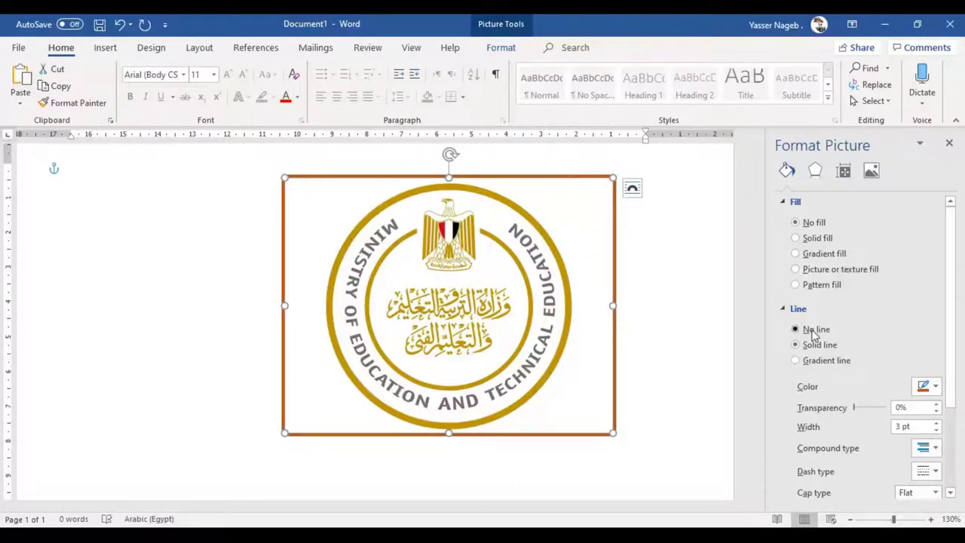
pyautogui.click(674, 406)
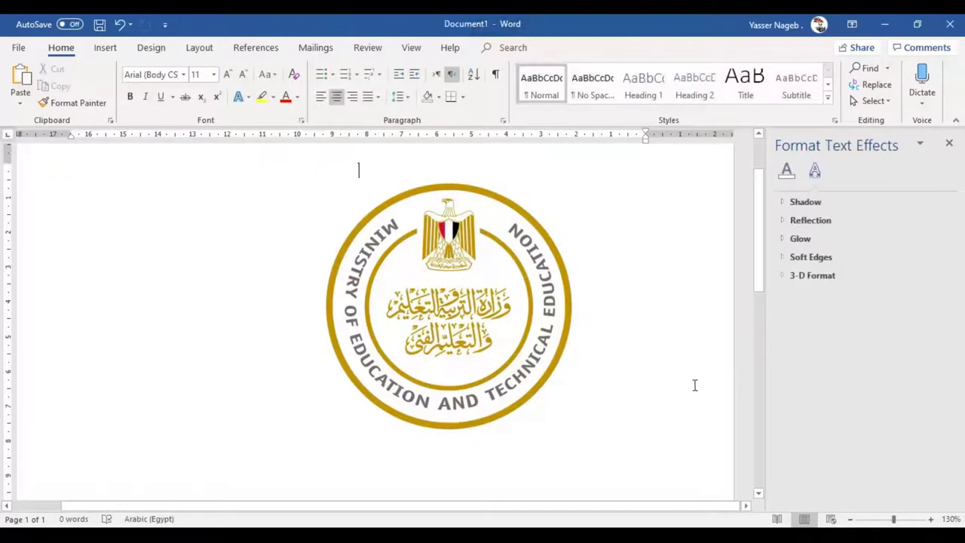
pyautogui.click(552, 290)
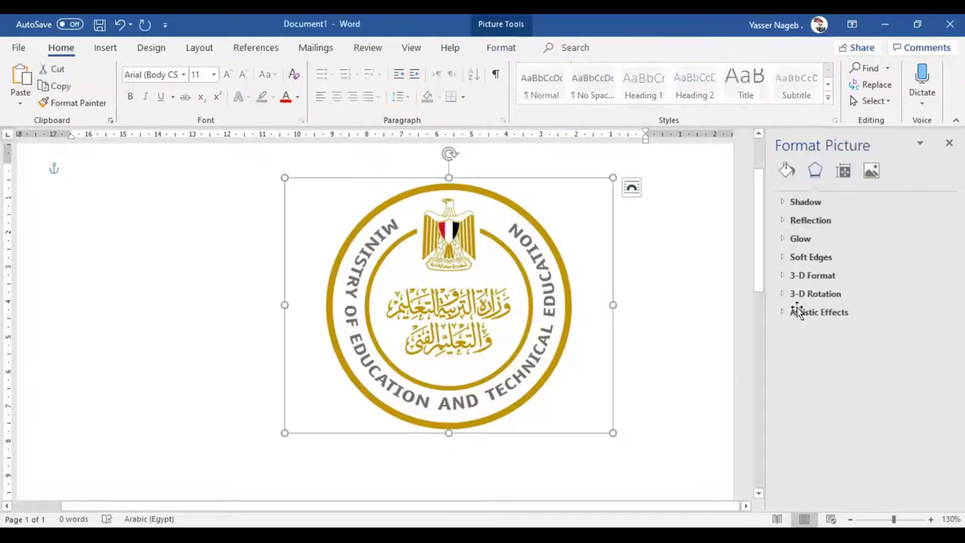
# Step: Apply the first Outer shadow preset to the seal
pyautogui.click(785, 200)
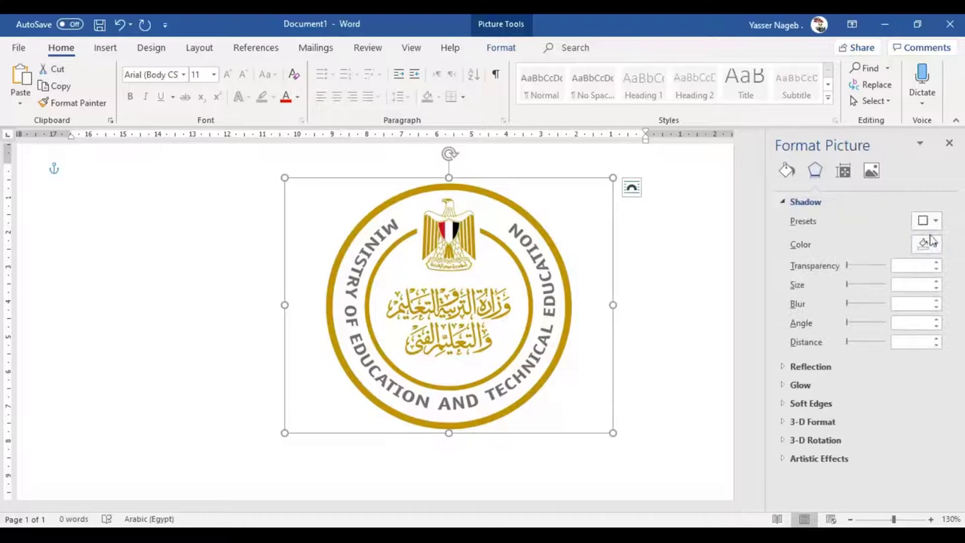
pyautogui.click(933, 221)
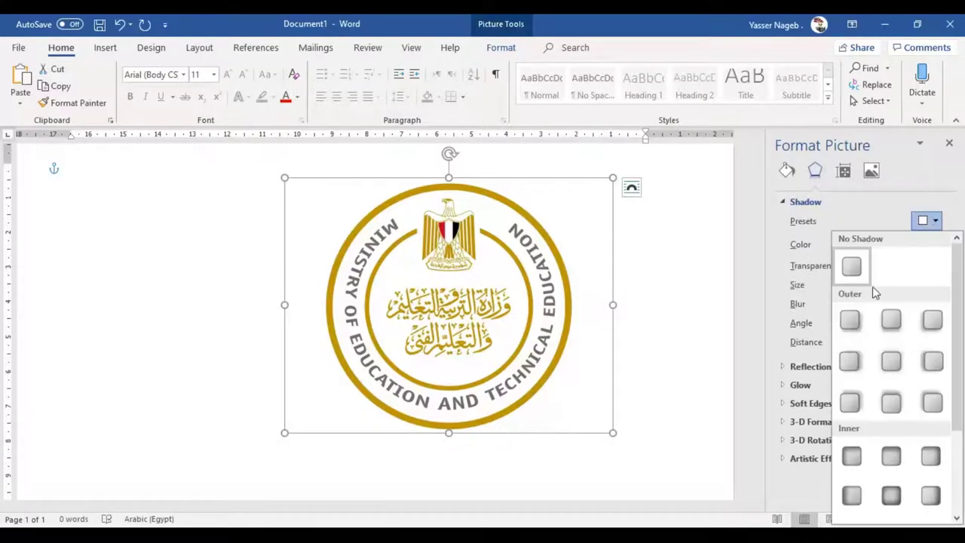
pyautogui.click(857, 321)
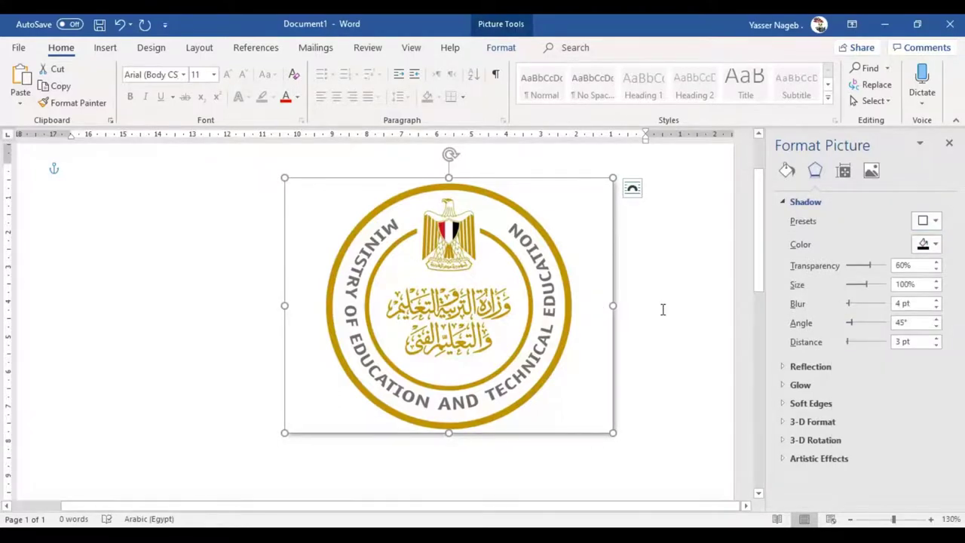
pyautogui.click(681, 340)
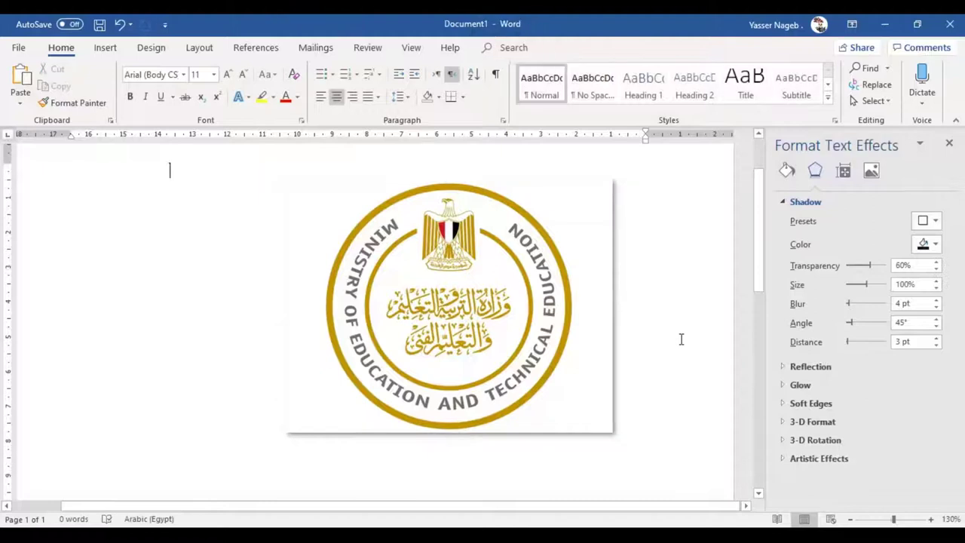
pyautogui.click(930, 223)
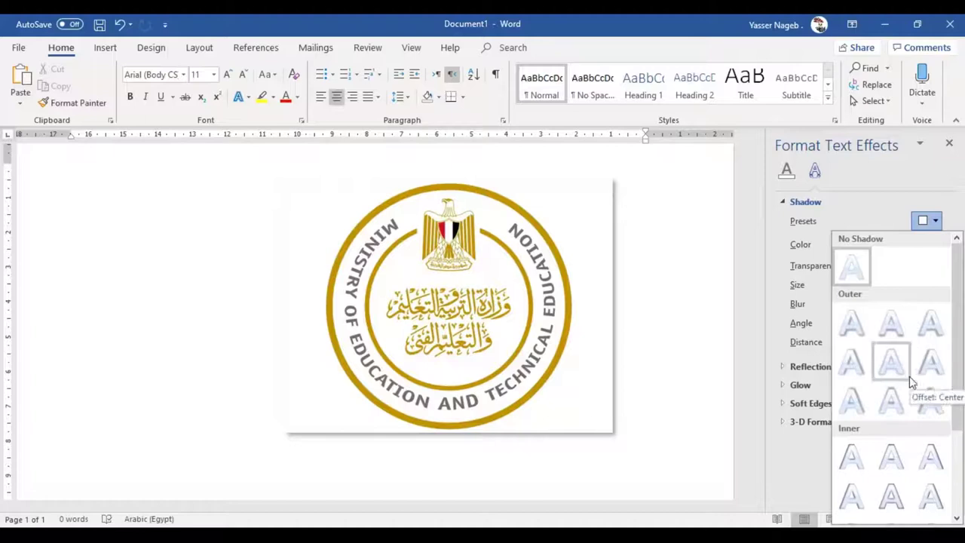
pyautogui.scroll(-3, 904, 396)
pyautogui.click(687, 359)
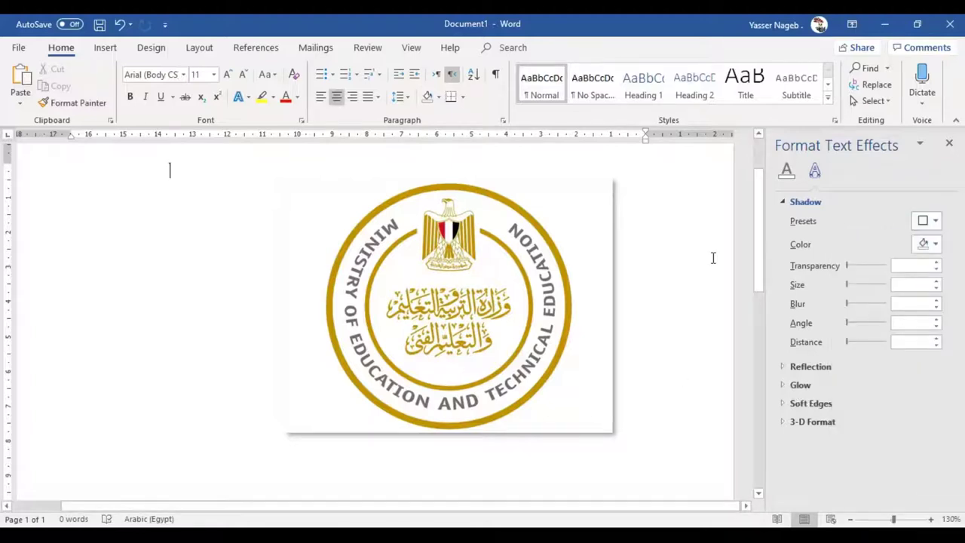
# Step: Look through the Reflection presets without applying one, and expand the Glow settings
pyautogui.click(782, 367)
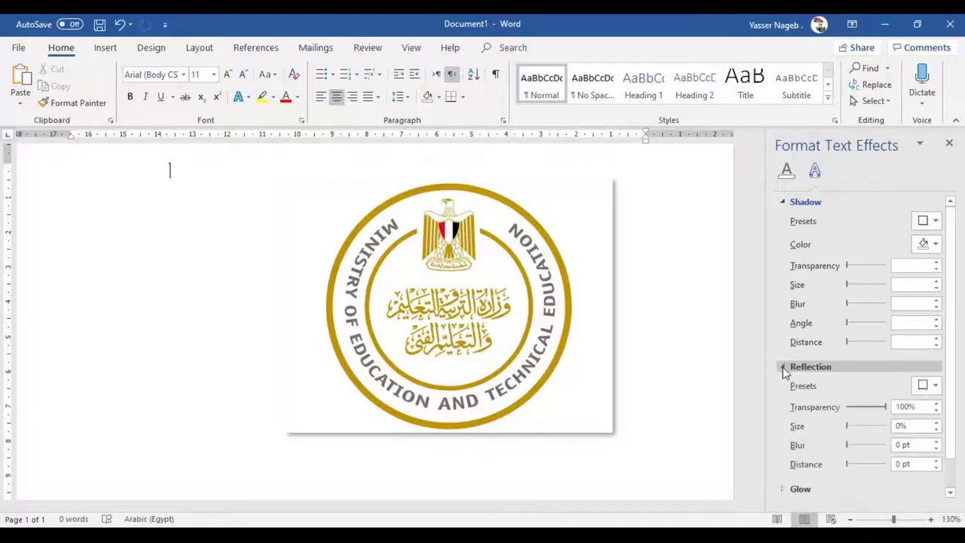
pyautogui.scroll(-1, 799, 365)
pyautogui.scroll(1, 821, 380)
pyautogui.click(926, 385)
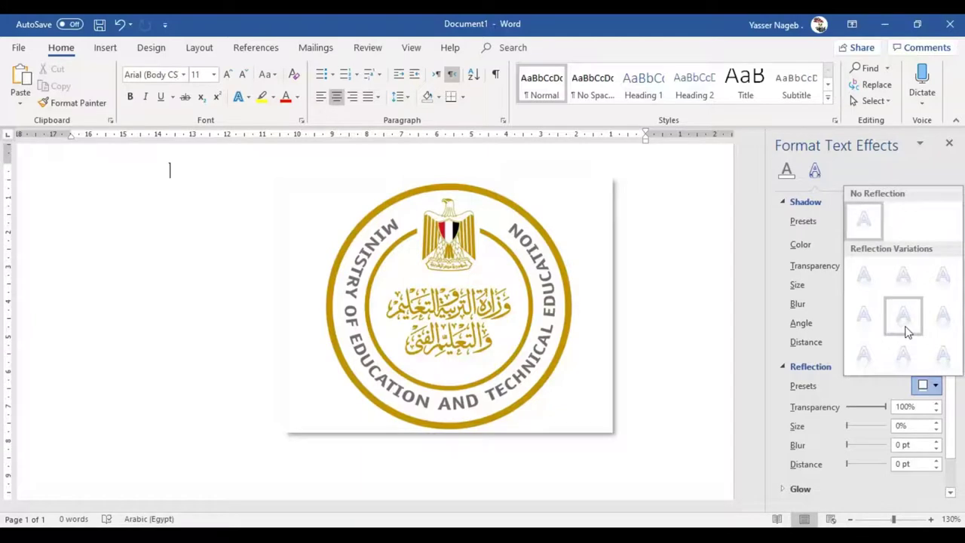
pyautogui.press('Escape')
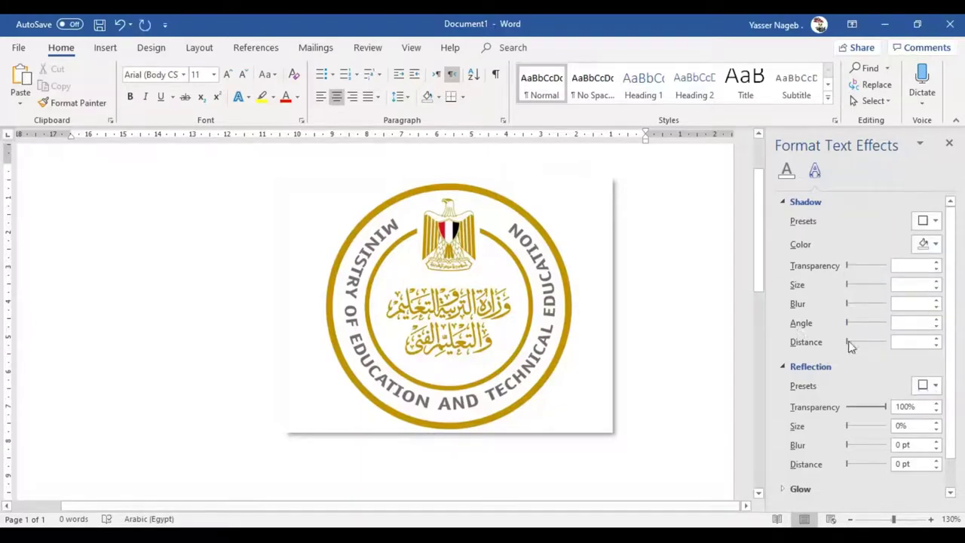
pyautogui.scroll(-1, 878, 349)
pyautogui.scroll(-3, 566, 404)
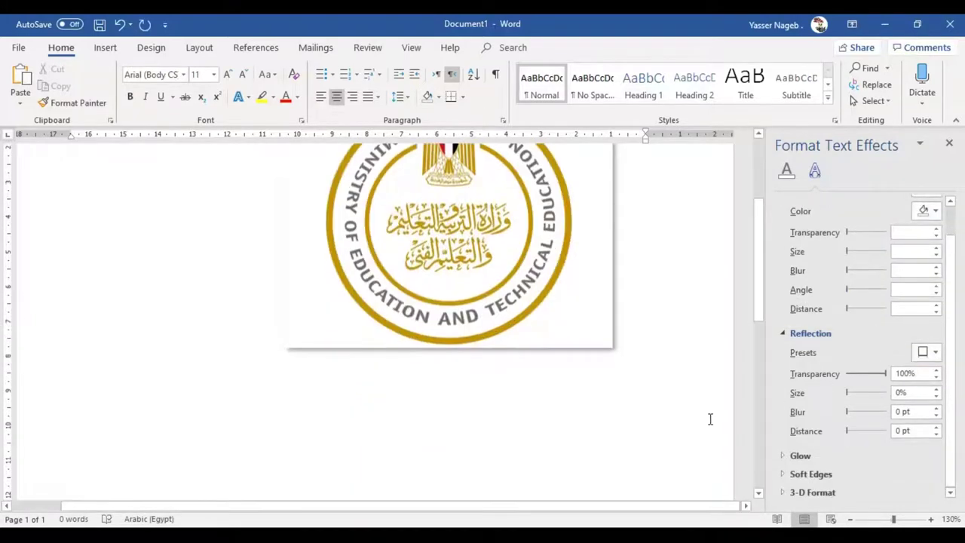
pyautogui.scroll(-2, 708, 418)
pyautogui.click(784, 456)
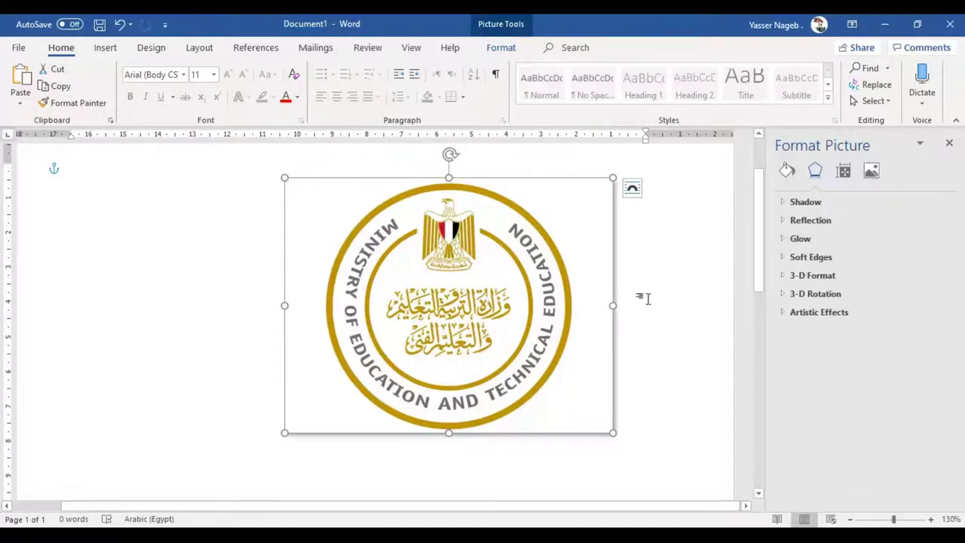
# Step: Insert the blue patterned picture '9 (2)' at the top of the document, above the seal
pyautogui.hotkey('ctrl', 'Home')
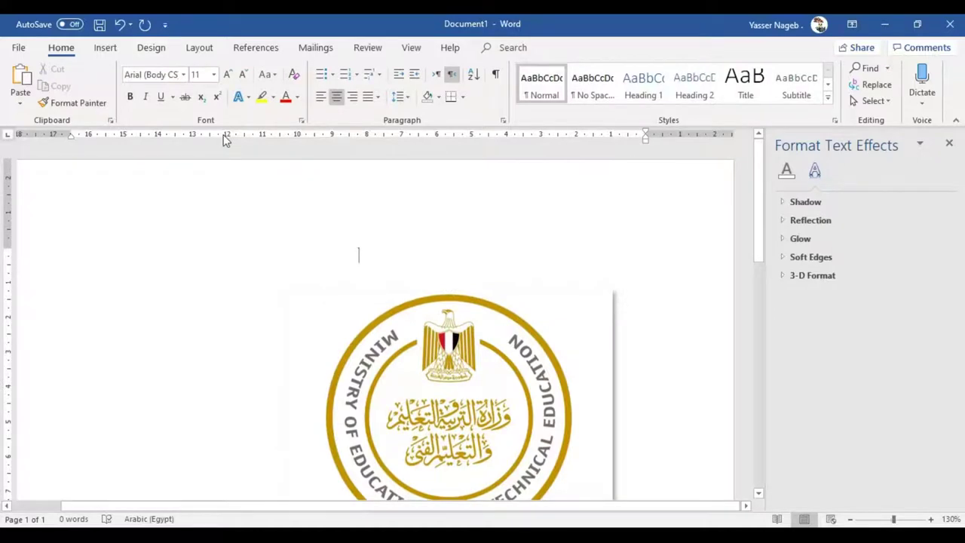
pyautogui.click(106, 47)
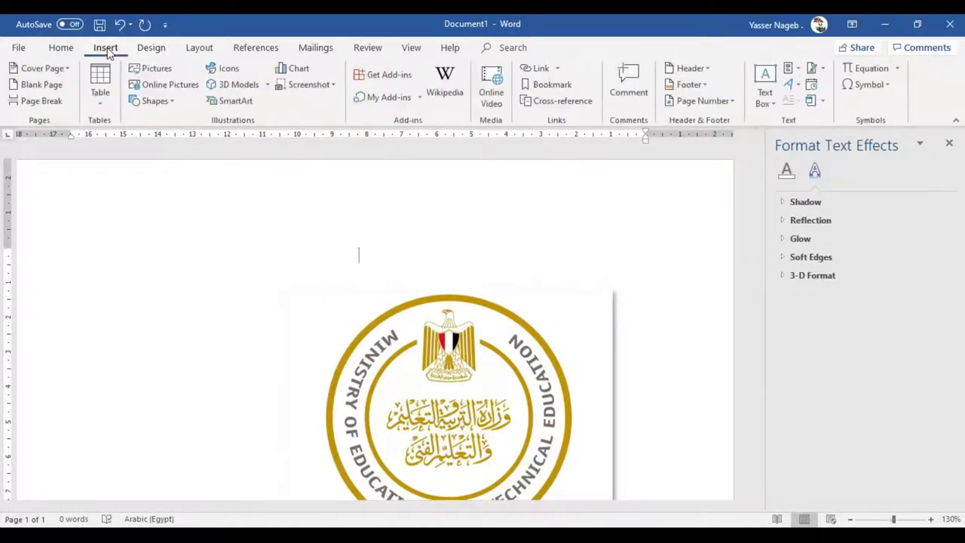
pyautogui.click(155, 69)
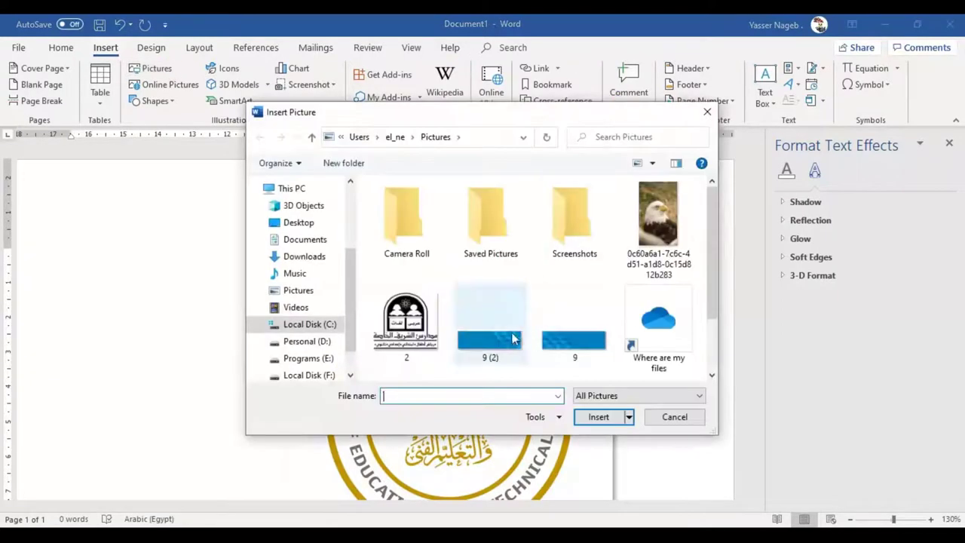
pyautogui.doubleClick(512, 340)
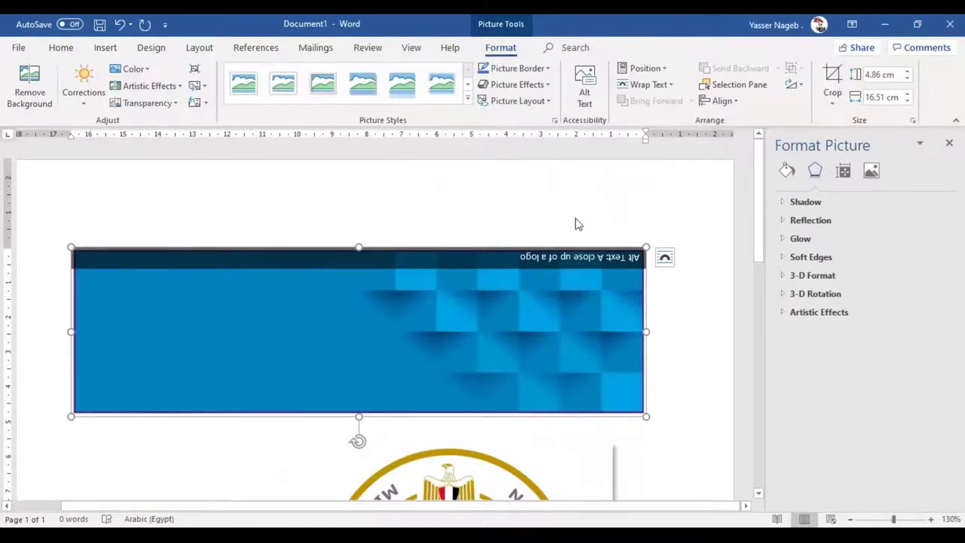
# Step: Browse the banner's Artistic Effects, then bring up its Color options
pyautogui.click(178, 88)
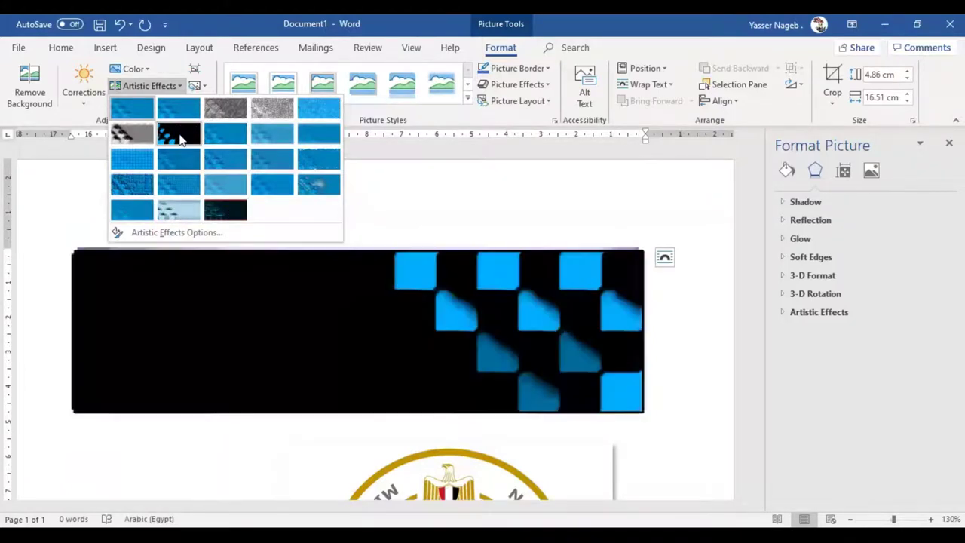
pyautogui.click(148, 71)
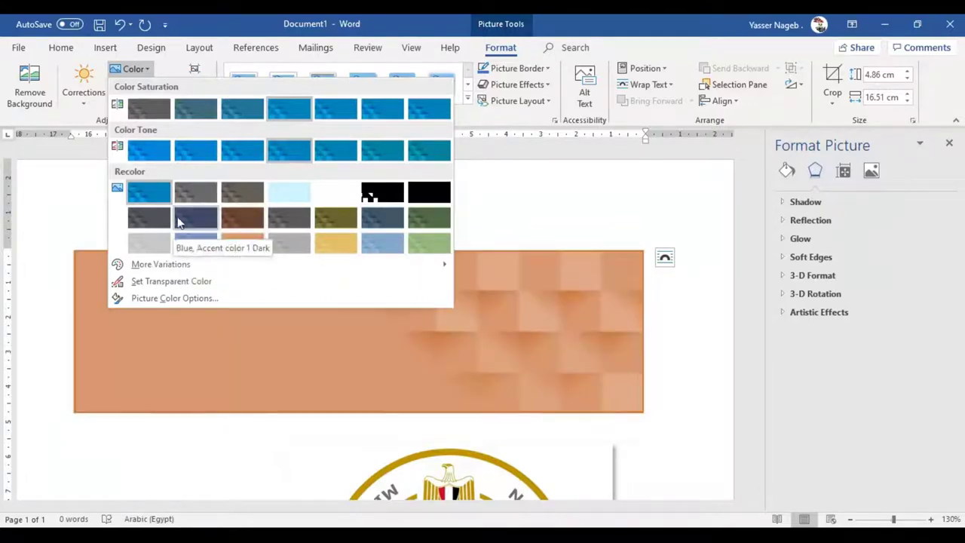
# Step: Recolour the banner dark grey-blue, check the Transparency presets, and bring up brightness Corrections
pyautogui.click(153, 221)
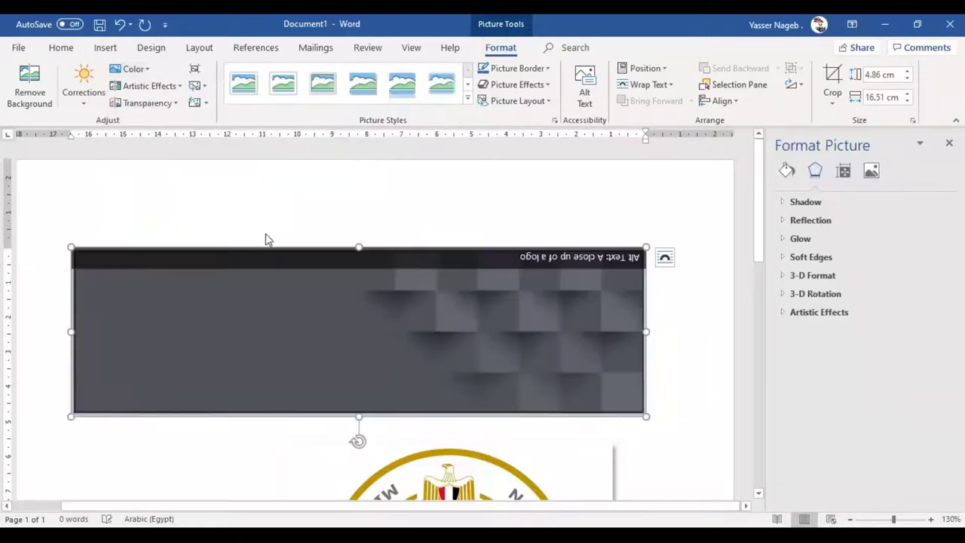
pyautogui.click(147, 104)
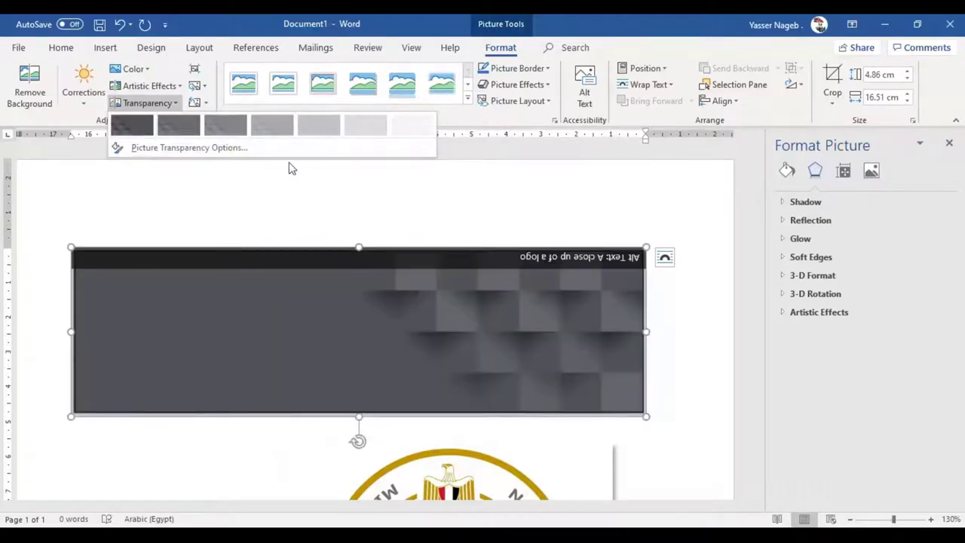
pyautogui.click(274, 200)
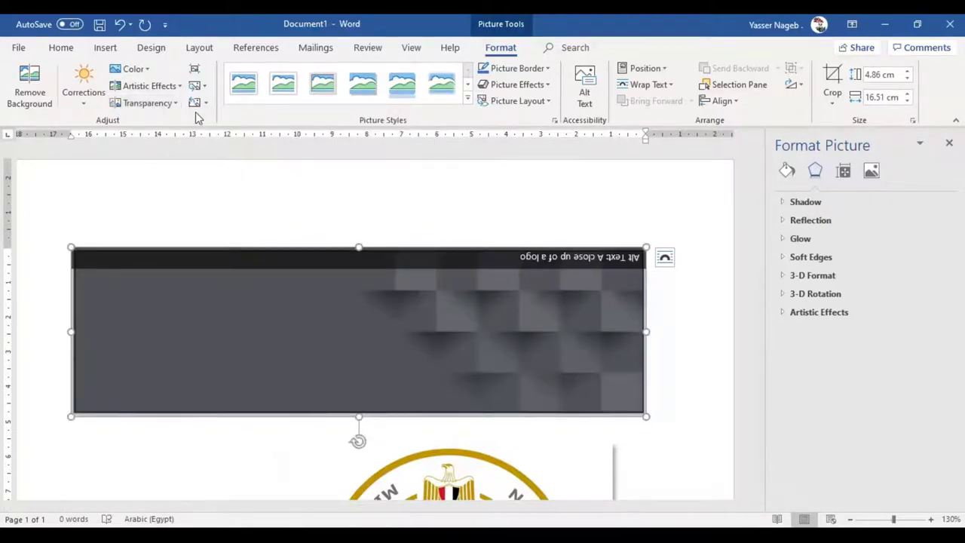
pyautogui.click(148, 103)
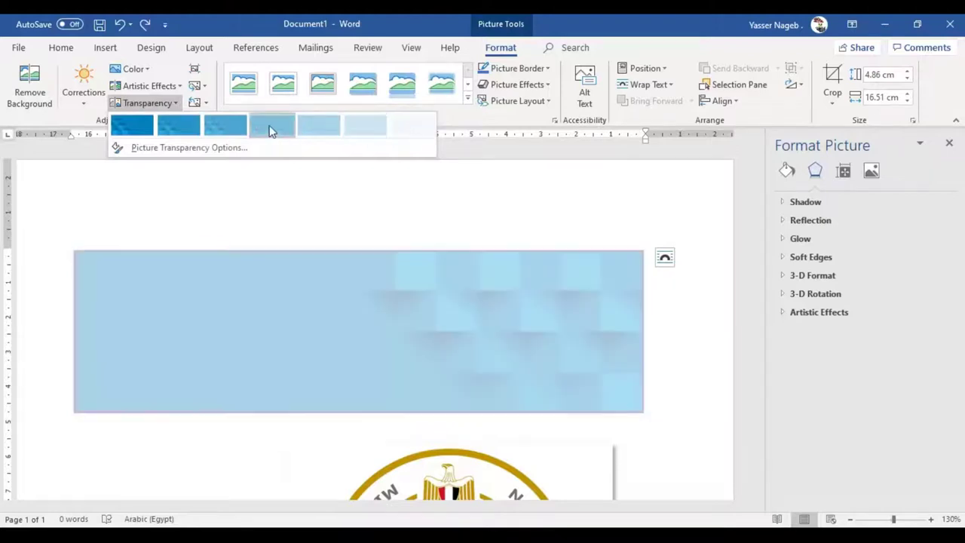
pyautogui.click(80, 100)
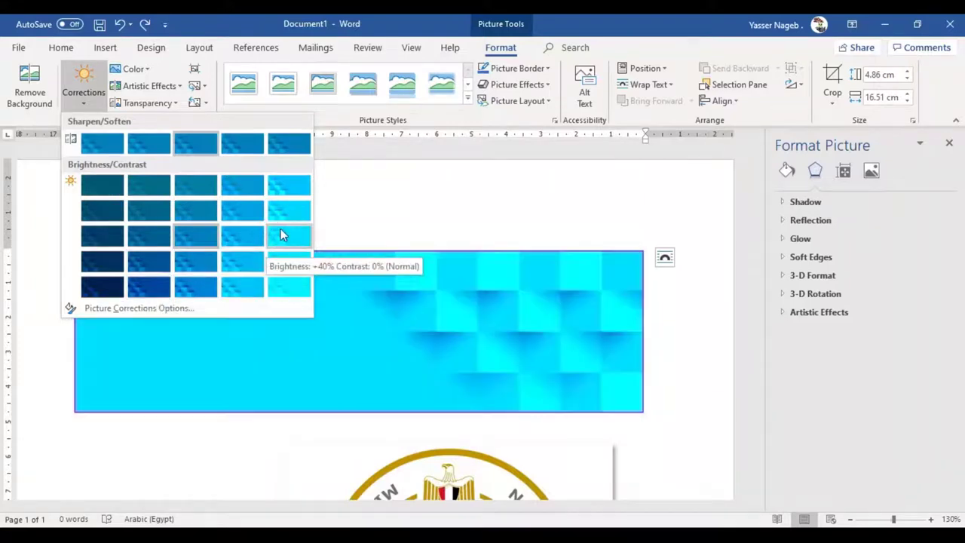
pyautogui.click(280, 231)
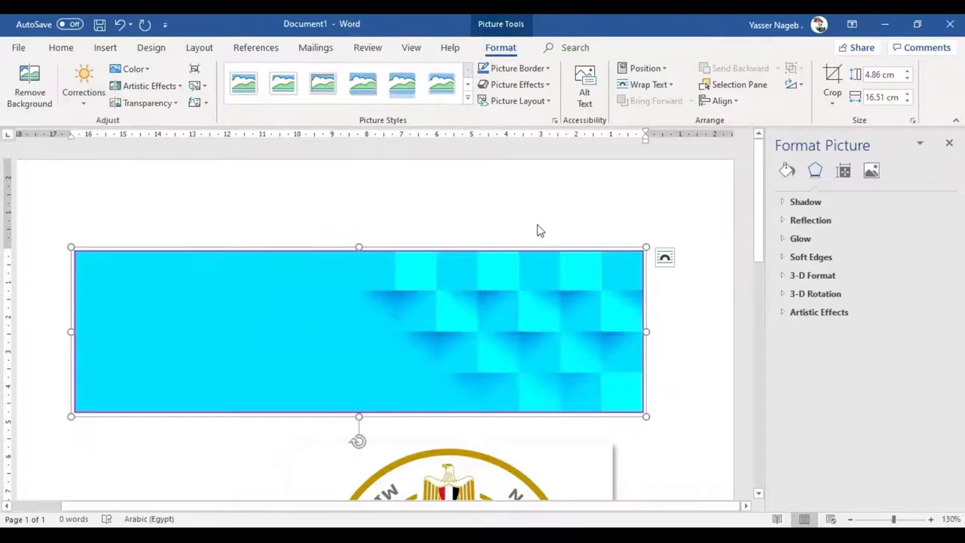
pyautogui.scroll(-5, 537, 226)
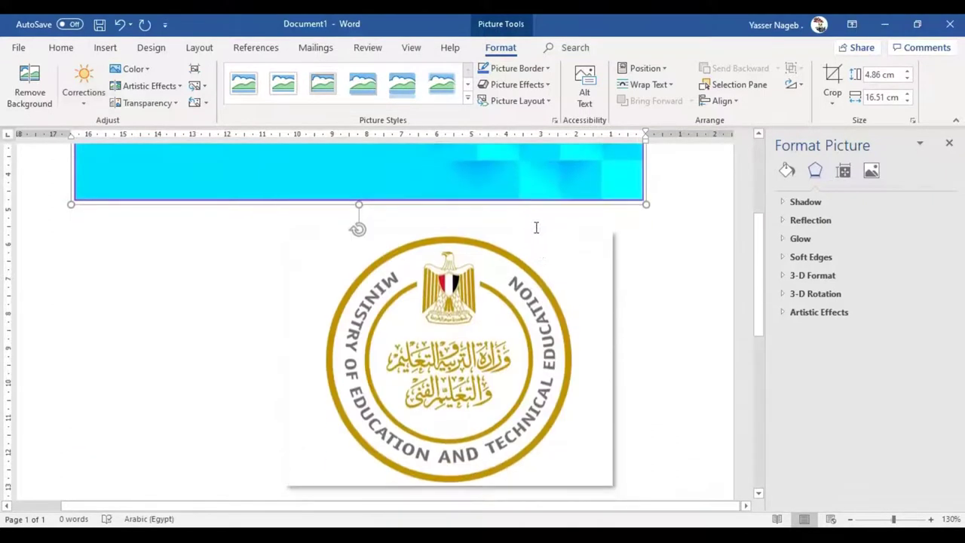
pyautogui.scroll(4, 520, 313)
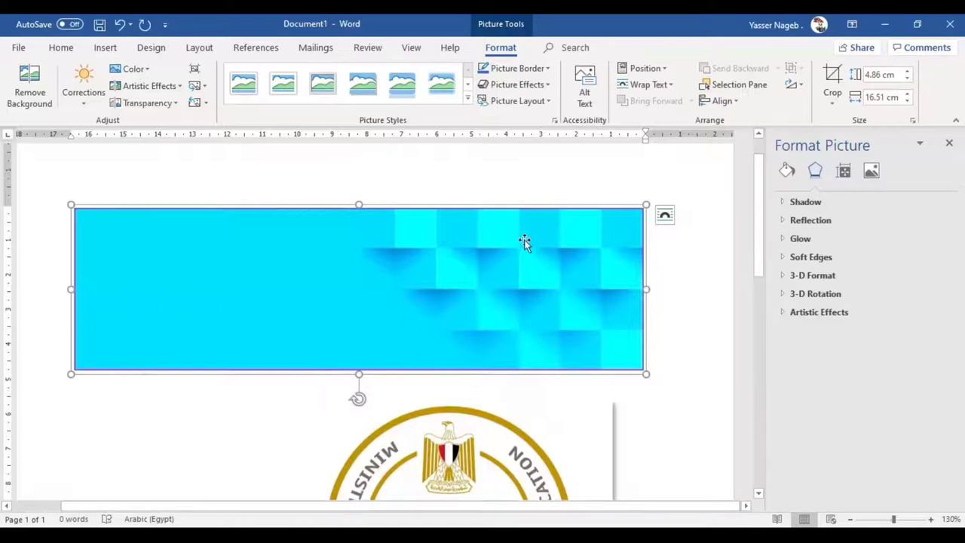
# Step: Crop the cyan banner's left, right and bottom edges to about 7.86 cm by 4.43 cm
pyautogui.click(837, 80)
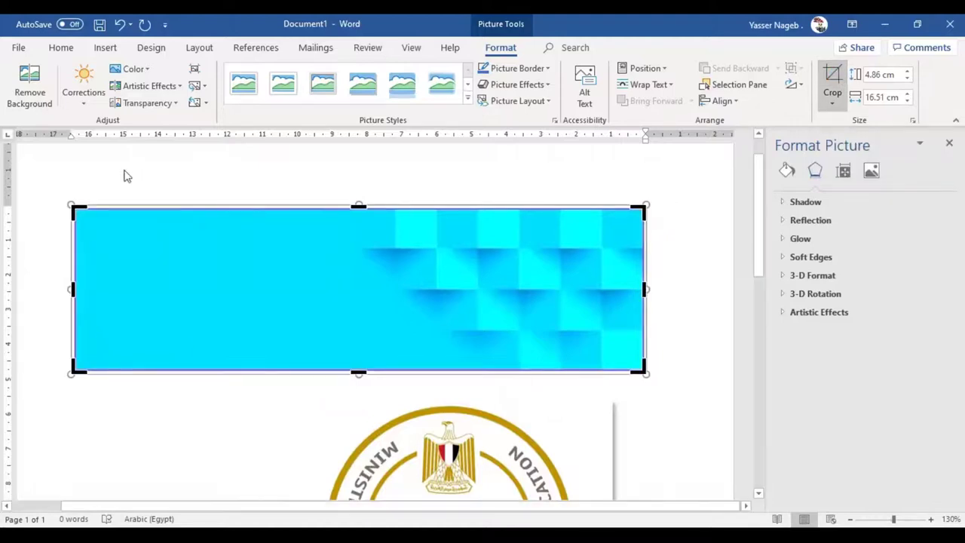
pyautogui.press('Escape')
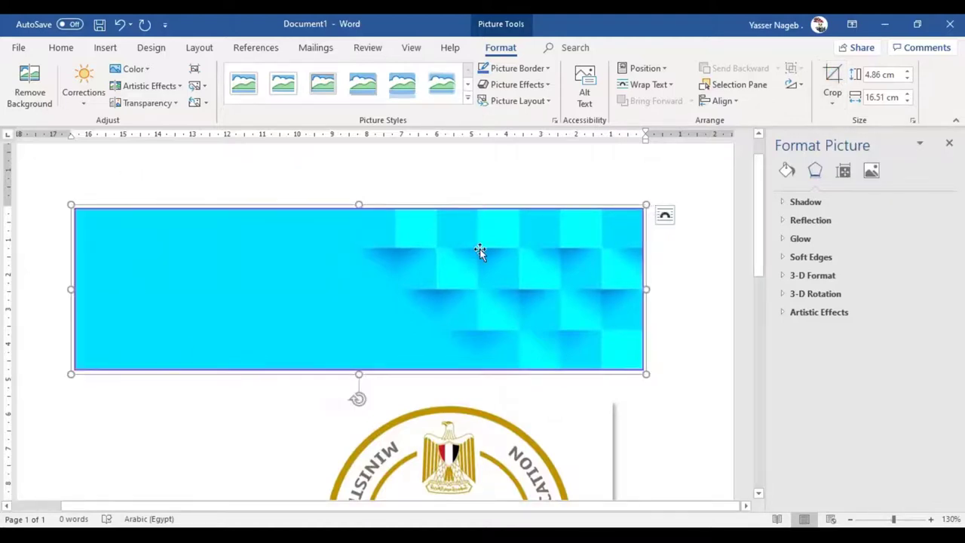
pyautogui.rightClick(479, 249)
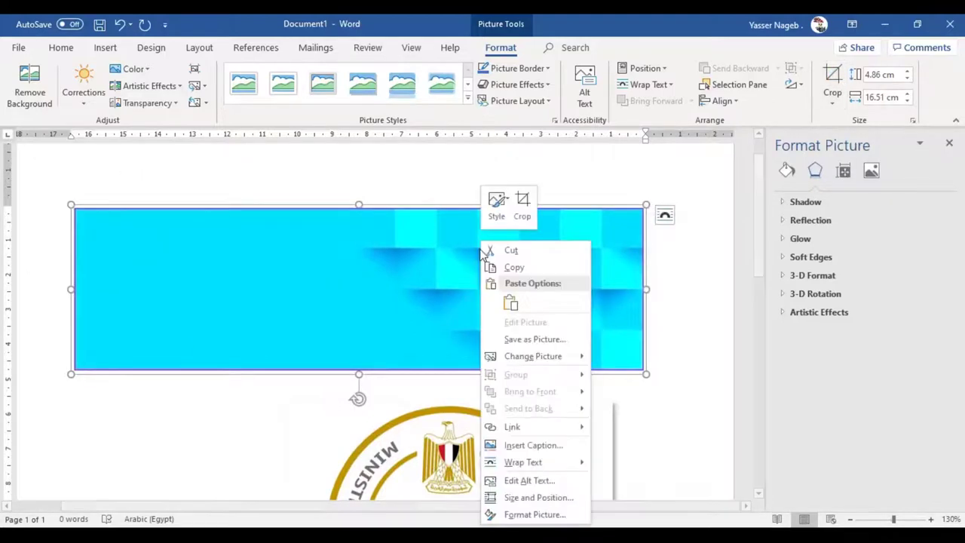
pyautogui.click(523, 213)
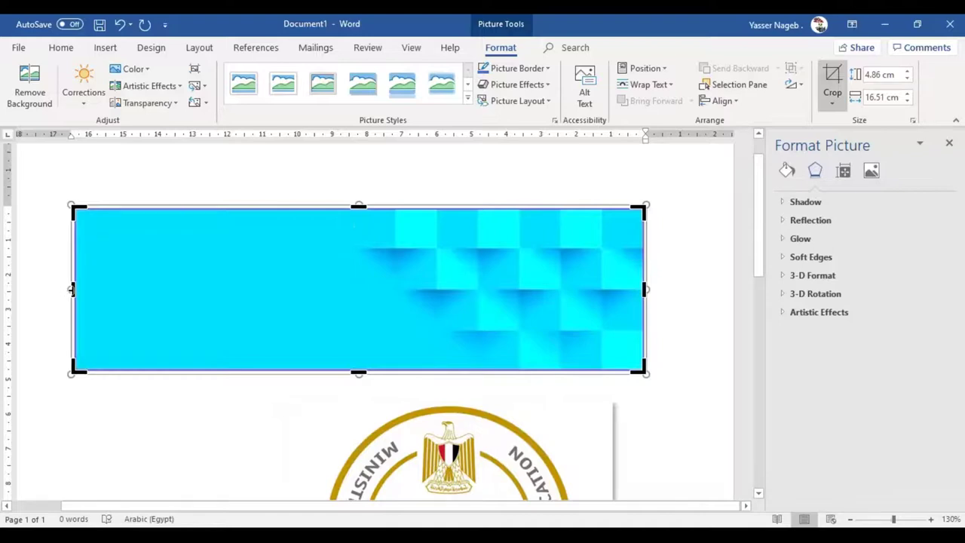
pyautogui.moveTo(72, 289); pyautogui.dragTo(327, 280)
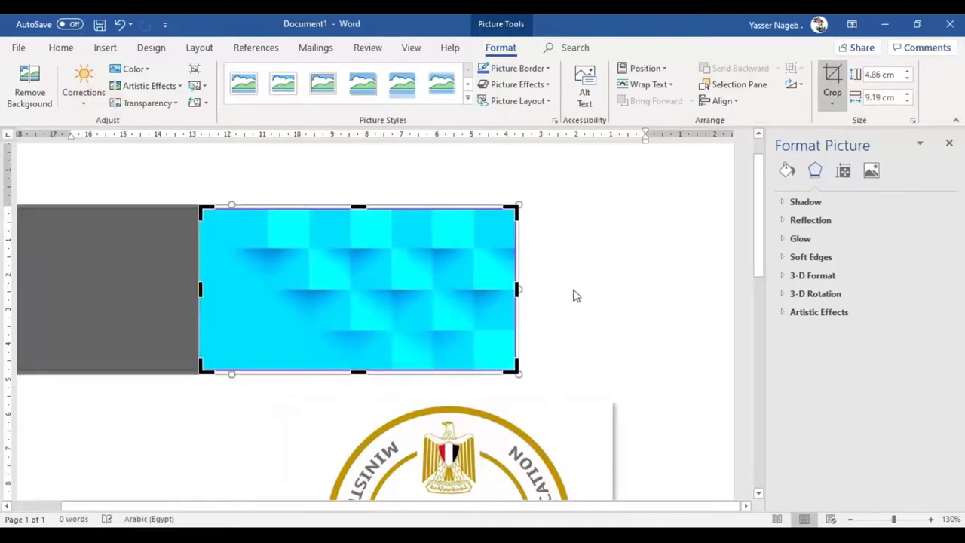
pyautogui.moveTo(519, 289); pyautogui.dragTo(470, 287)
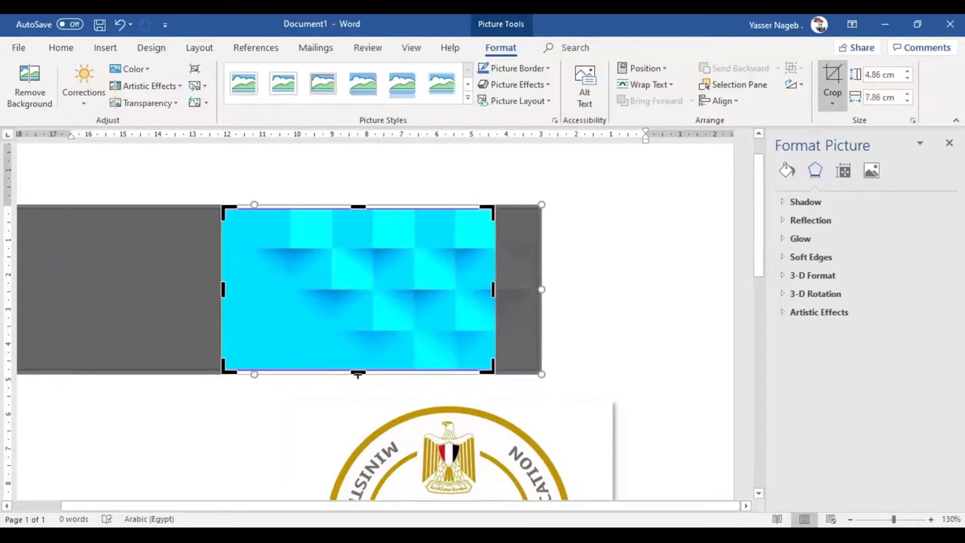
pyautogui.moveTo(357, 371); pyautogui.dragTo(358, 365)
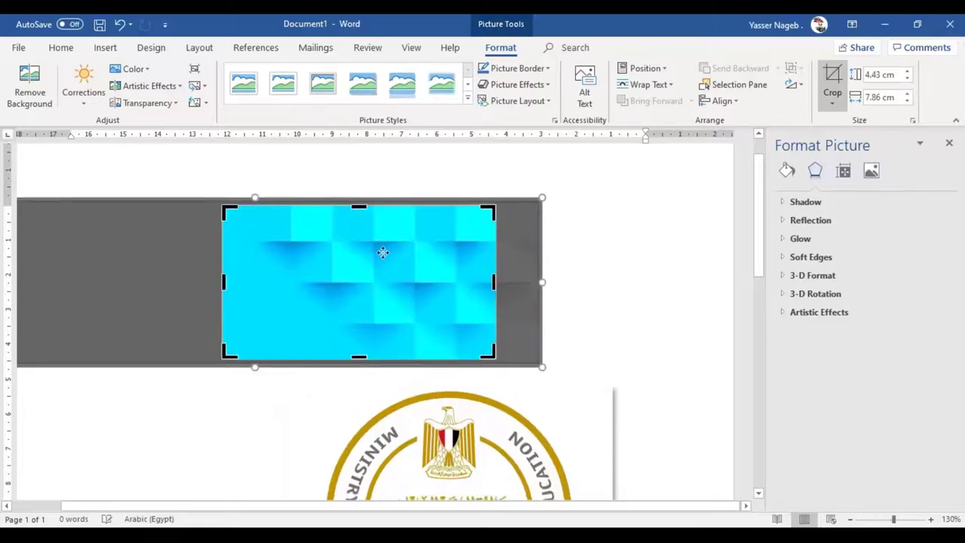
pyautogui.click(616, 276)
pyautogui.click(335, 278)
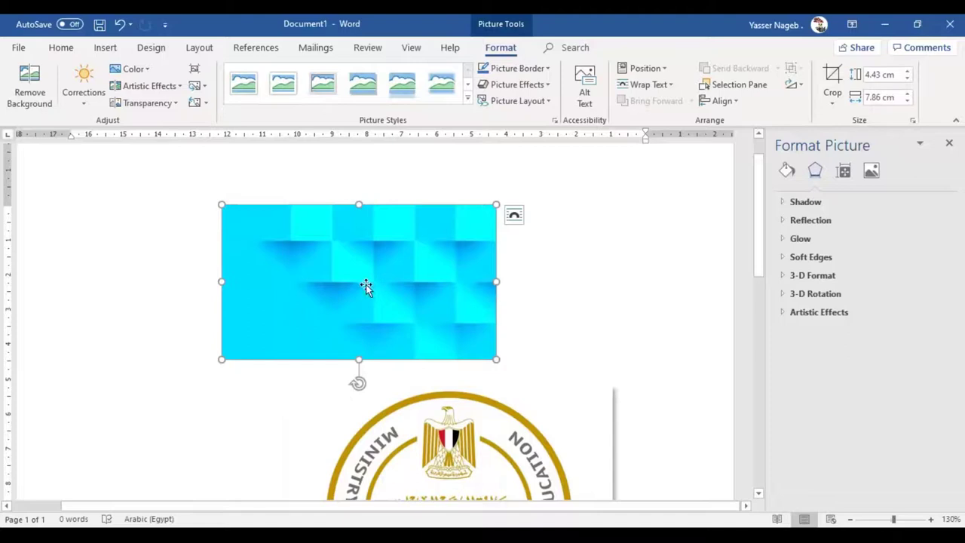
pyautogui.rightClick(365, 284)
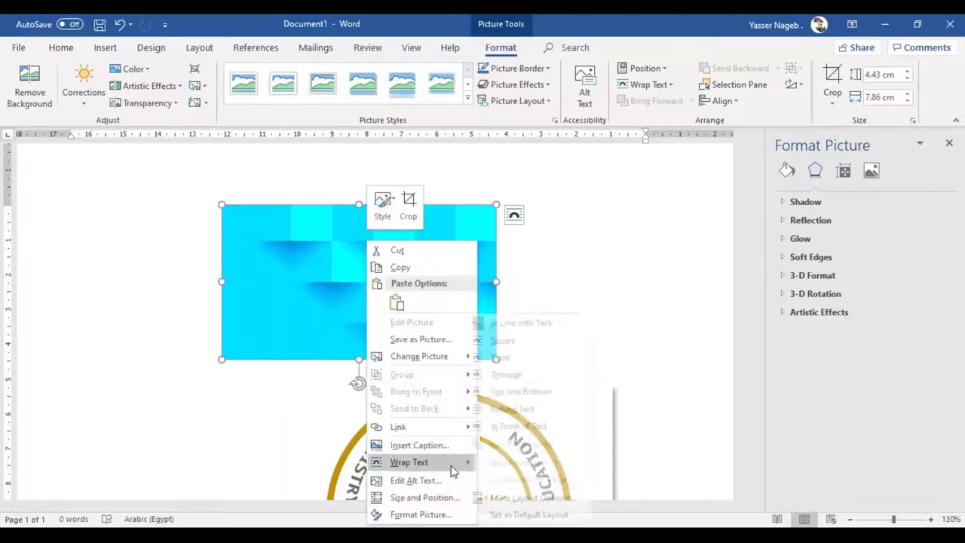
# Step: Set the banner to In Front of Text and move the ministry seal down and left
pyautogui.click(528, 424)
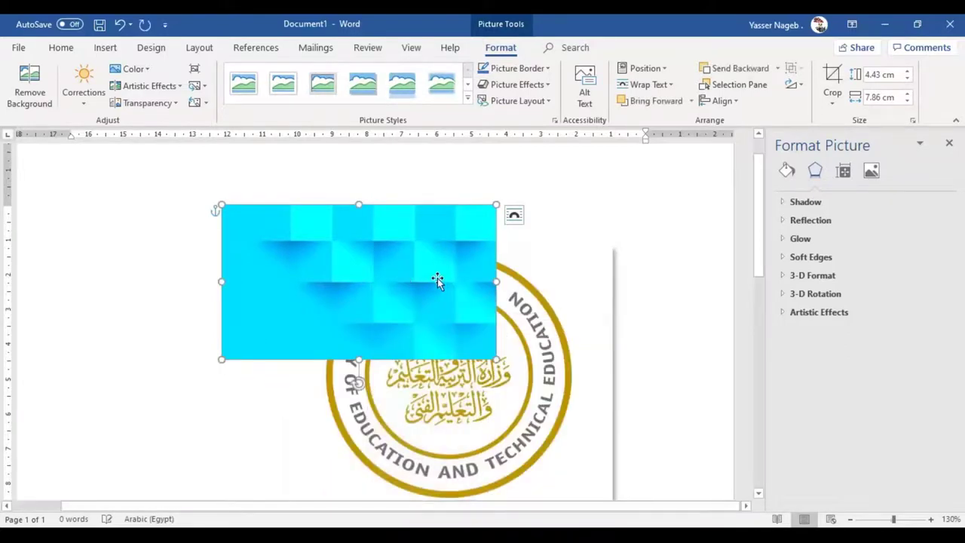
pyautogui.click(570, 291)
pyautogui.moveTo(564, 280); pyautogui.dragTo(541, 437)
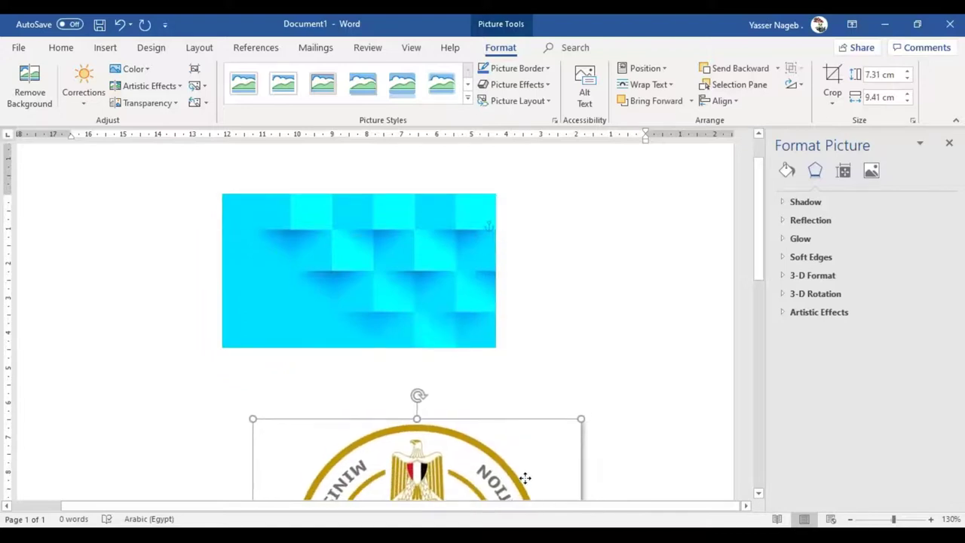
pyautogui.scroll(-5, 397, 228)
pyautogui.scroll(4, 397, 229)
pyautogui.click(398, 228)
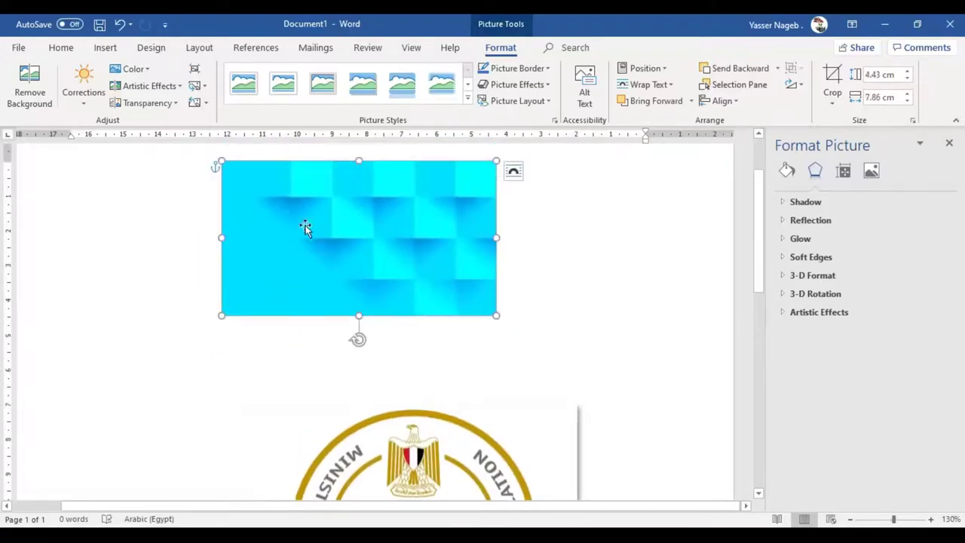
pyautogui.scroll(3, 306, 226)
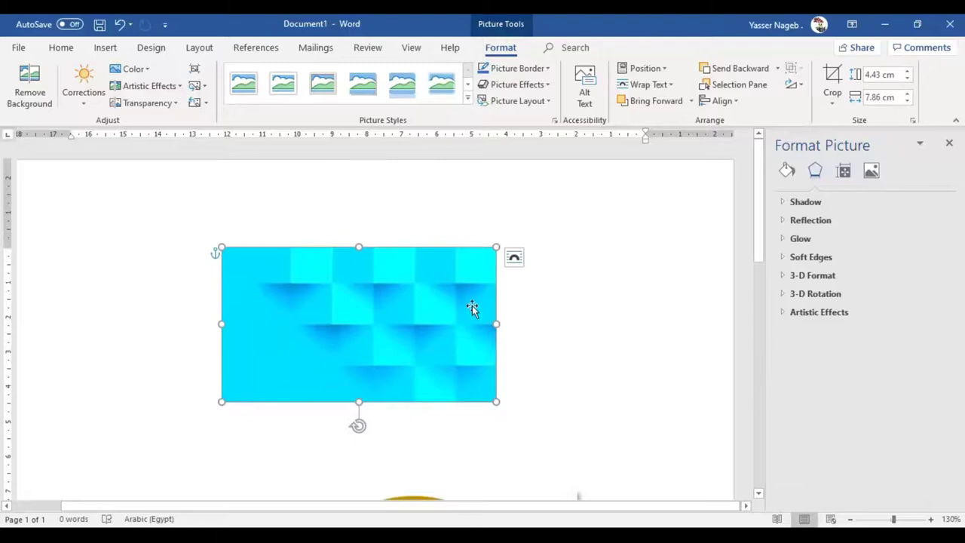
# Step: Re-crop the banner, sliding its pattern to the right inside the crop frame
pyautogui.rightClick(395, 316)
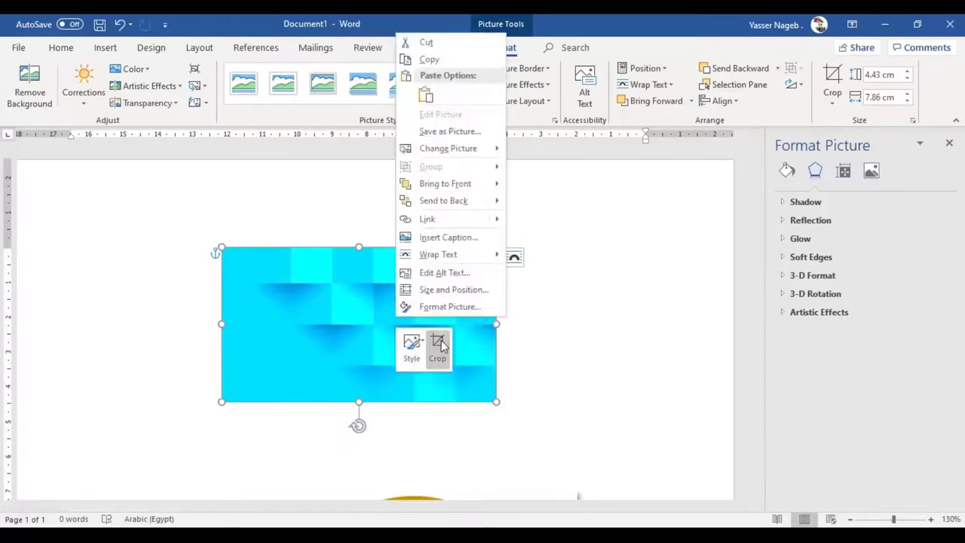
pyautogui.click(438, 345)
pyautogui.moveTo(311, 322); pyautogui.dragTo(279, 323)
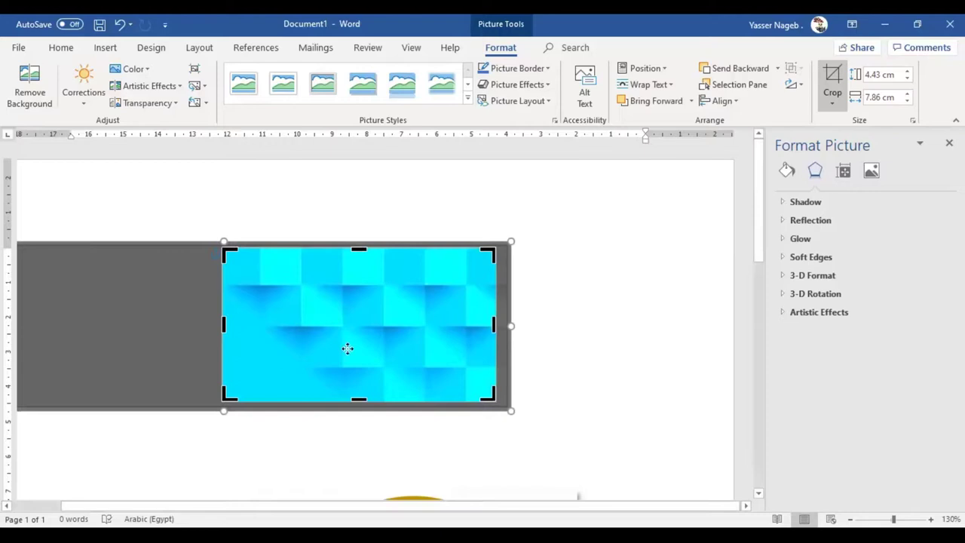
pyautogui.moveTo(286, 330)
pyautogui.mouseDown()
pyautogui.moveTo(372, 326)
pyautogui.moveTo(312, 329)
pyautogui.mouseUp()
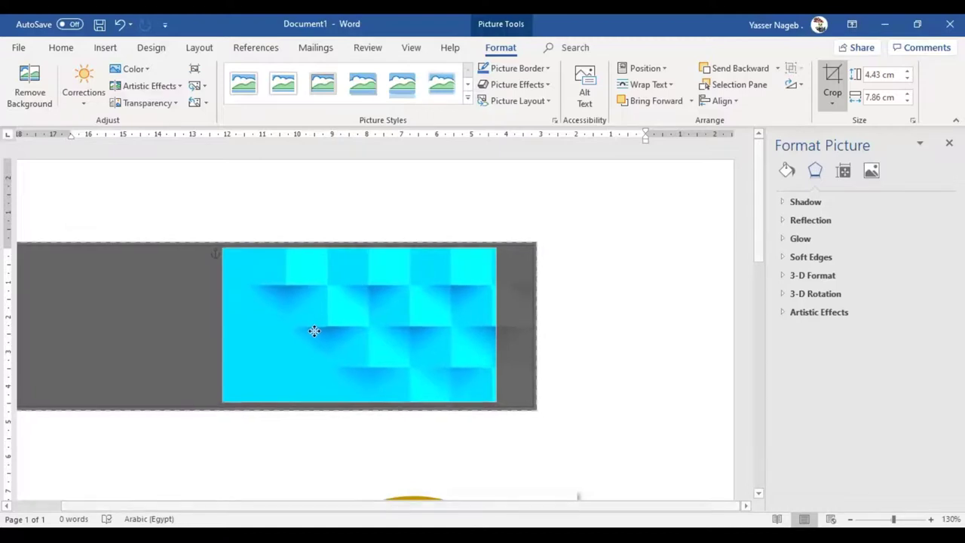
pyautogui.moveTo(312, 329); pyautogui.dragTo(331, 329)
pyautogui.click(594, 344)
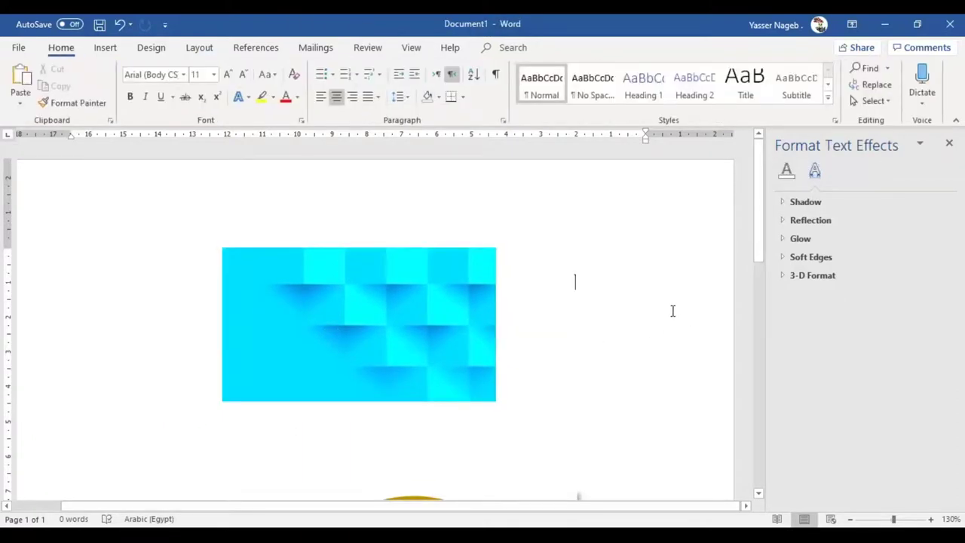
pyautogui.click(426, 319)
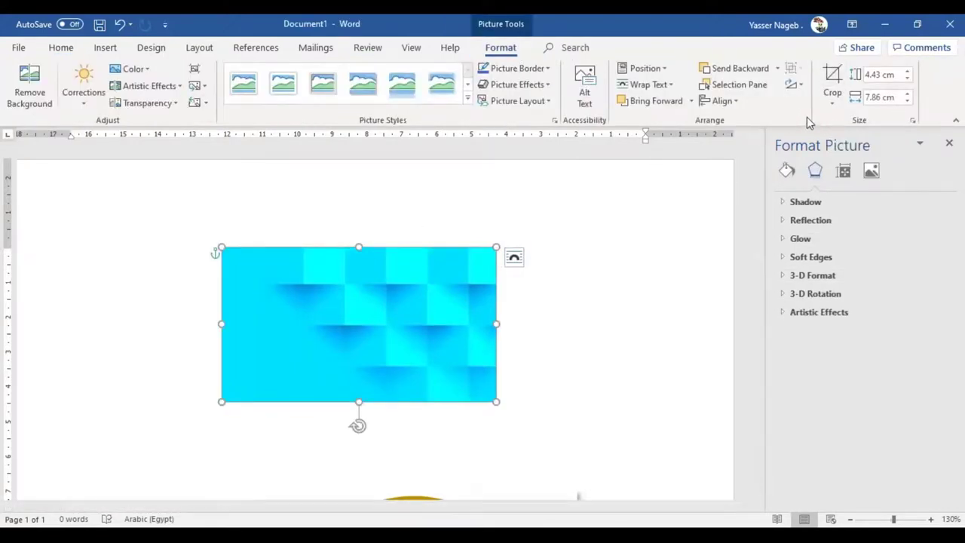
# Step: Tilt the banner with free rotation, then turn it back to level
pyautogui.click(802, 87)
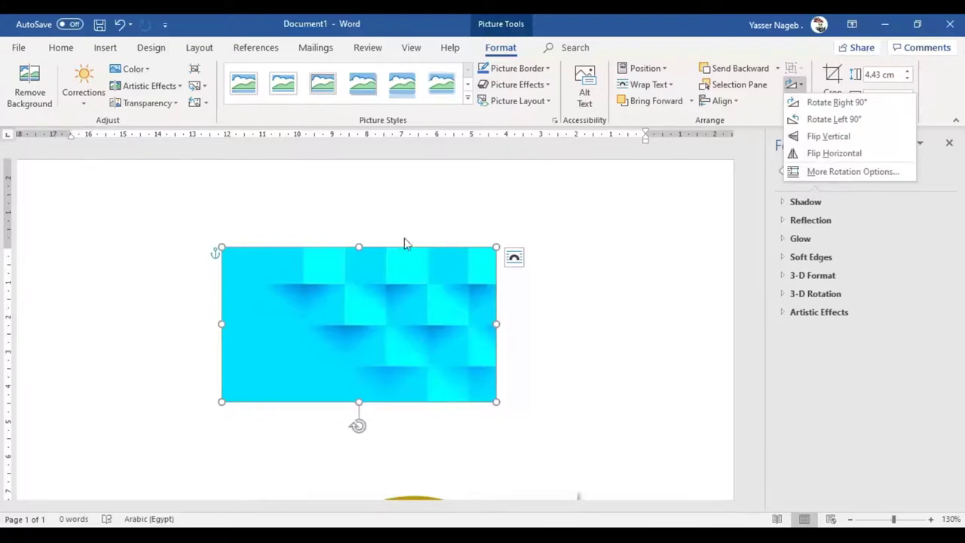
pyautogui.click(359, 405)
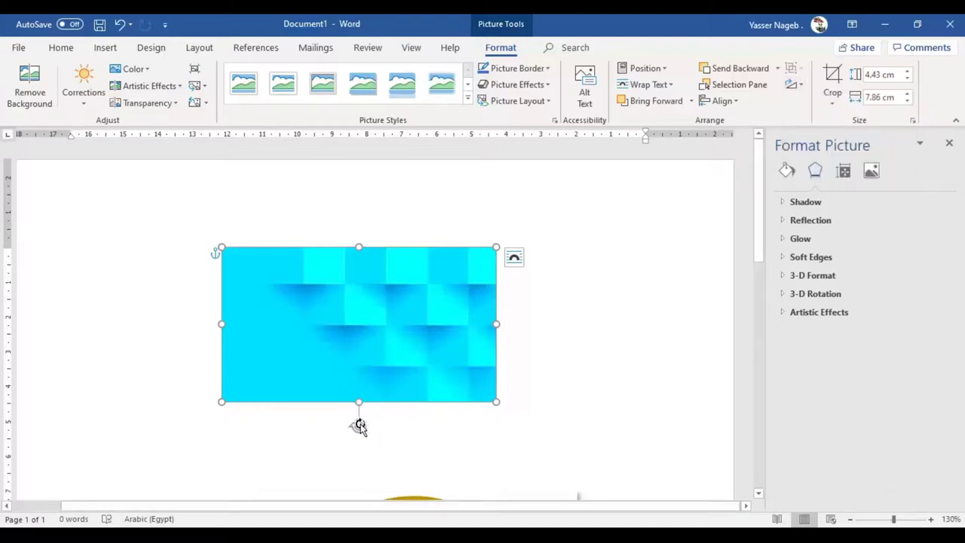
pyautogui.moveTo(358, 426)
pyautogui.mouseDown()
pyautogui.moveTo(391, 367)
pyautogui.moveTo(358, 379)
pyautogui.mouseUp()
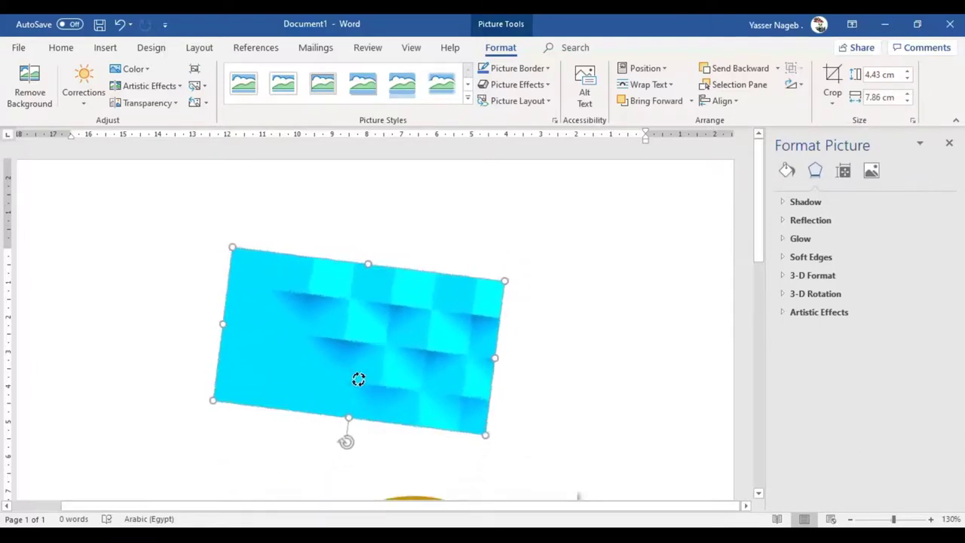
pyautogui.moveTo(358, 380); pyautogui.dragTo(360, 377)
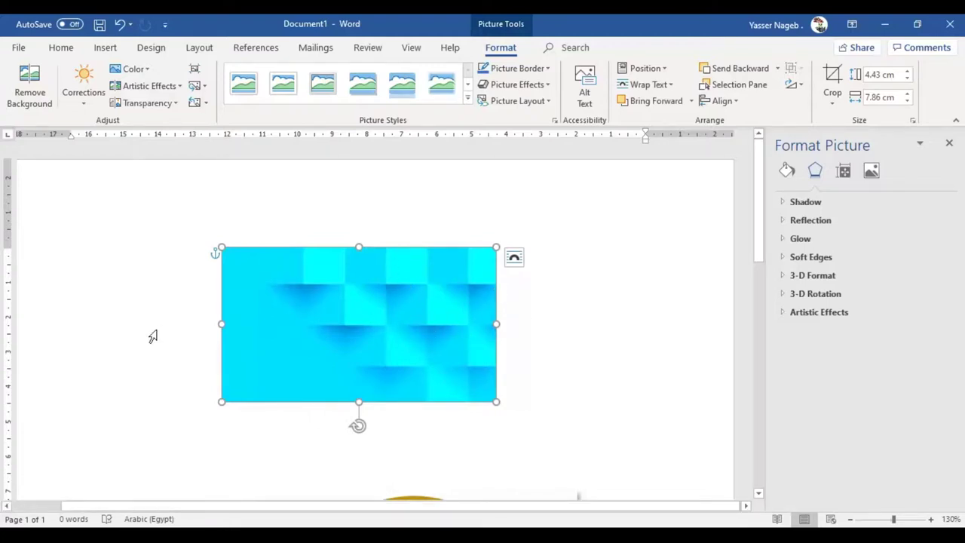
# Step: Flip the banner vertically and horizontally, then reselect it
pyautogui.click(798, 86)
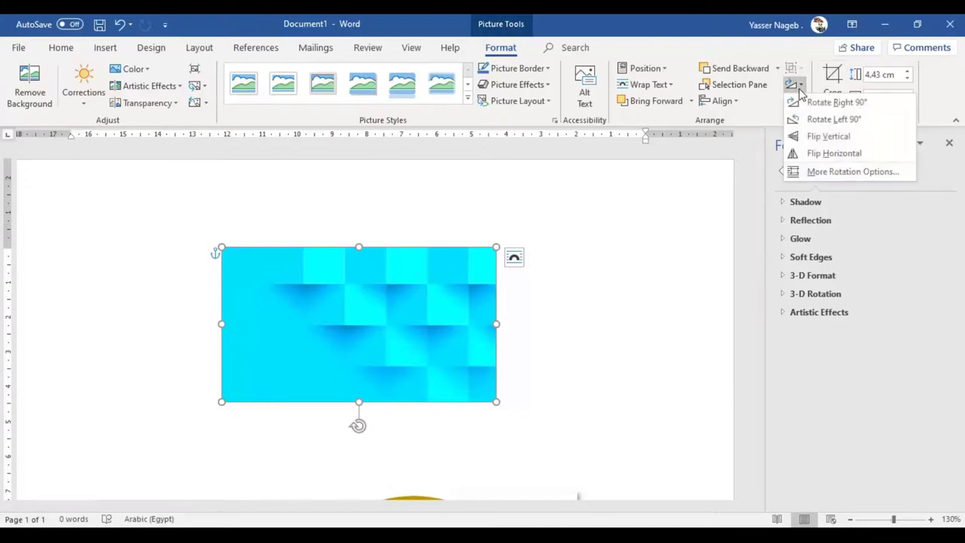
pyautogui.click(864, 134)
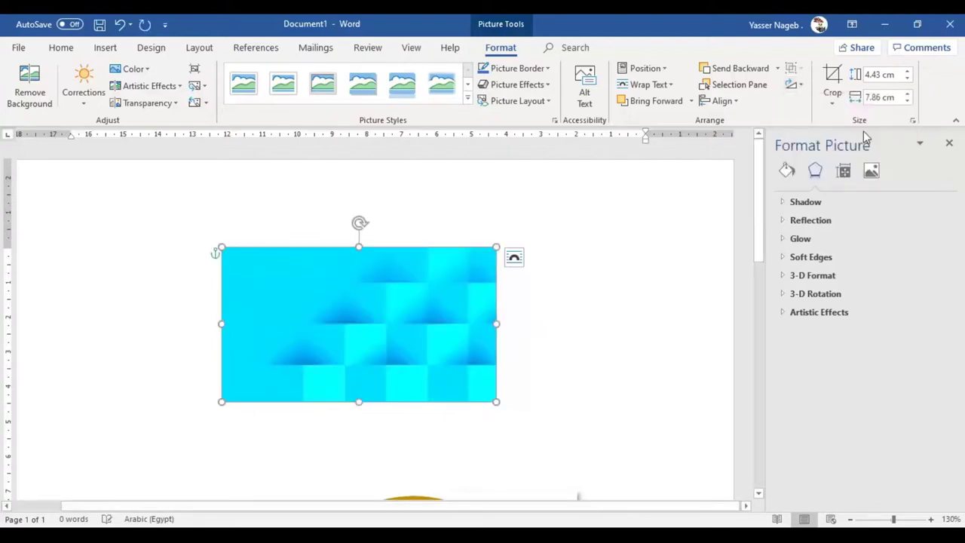
pyautogui.click(801, 86)
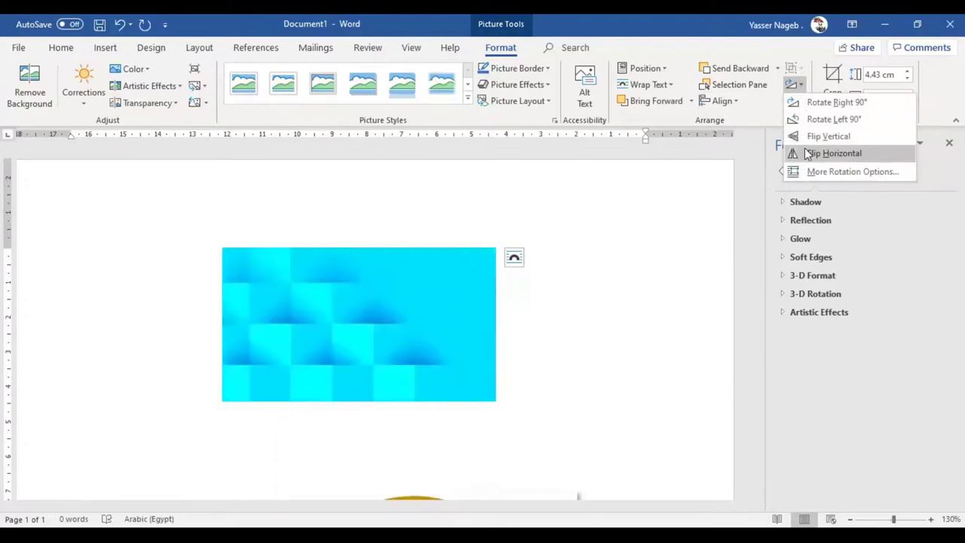
pyautogui.click(806, 153)
pyautogui.click(638, 294)
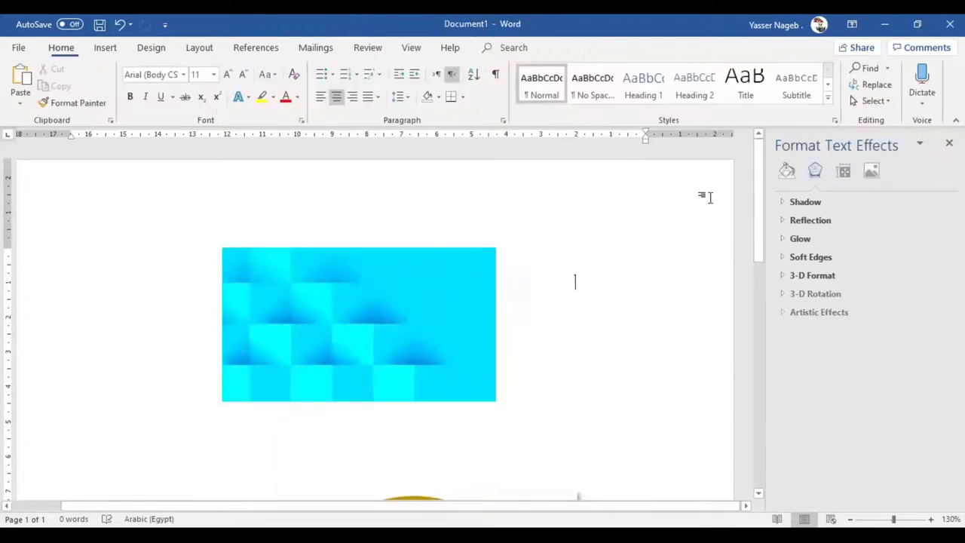
pyautogui.click(393, 315)
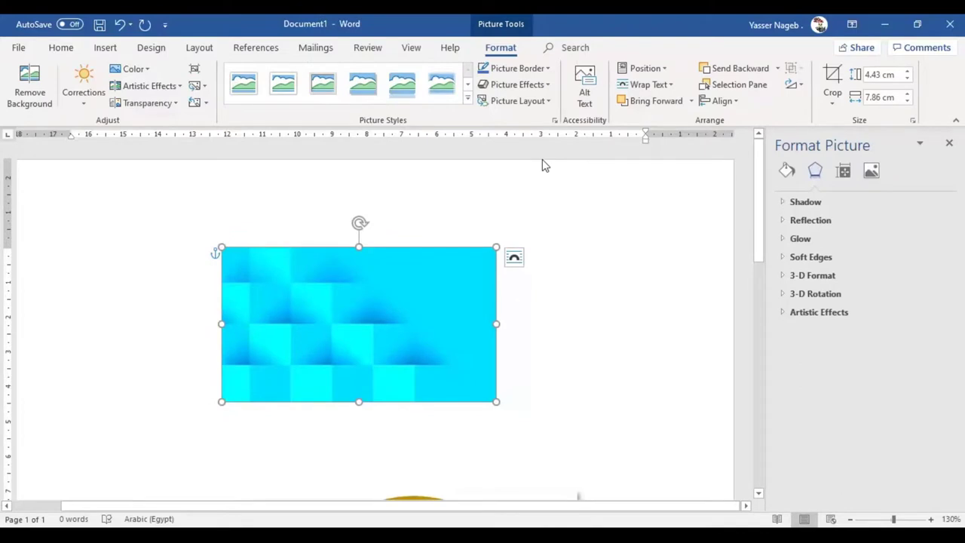
# Step: Apply a Half Reflection with 4 pt offset to the banner
pyautogui.click(548, 86)
pyautogui.moveTo(529, 175)
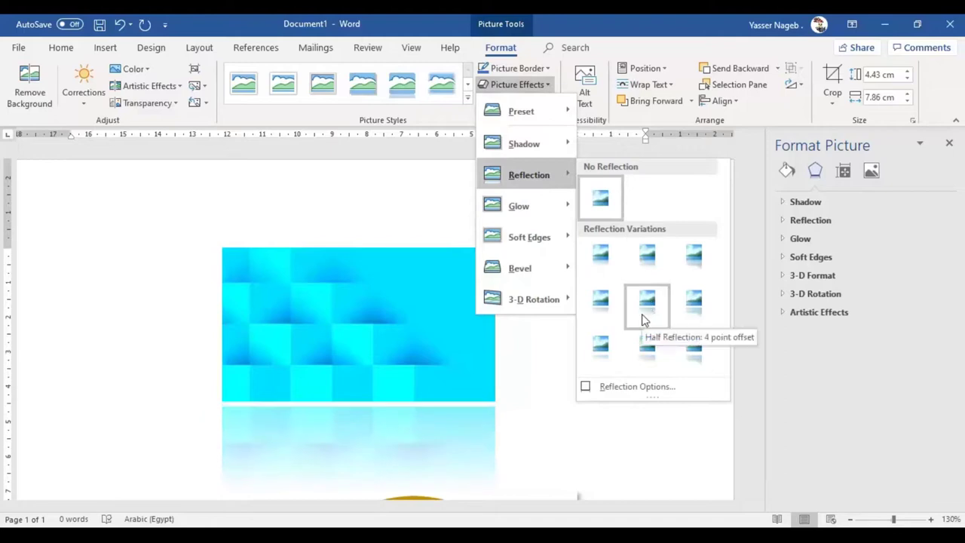
pyautogui.click(694, 304)
pyautogui.scroll(-3, 259, 327)
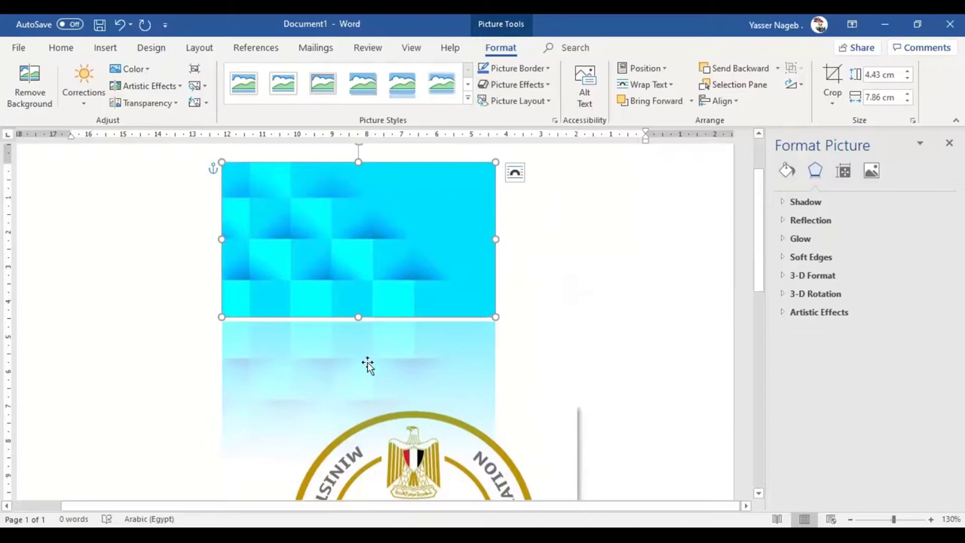
pyautogui.scroll(2, 367, 365)
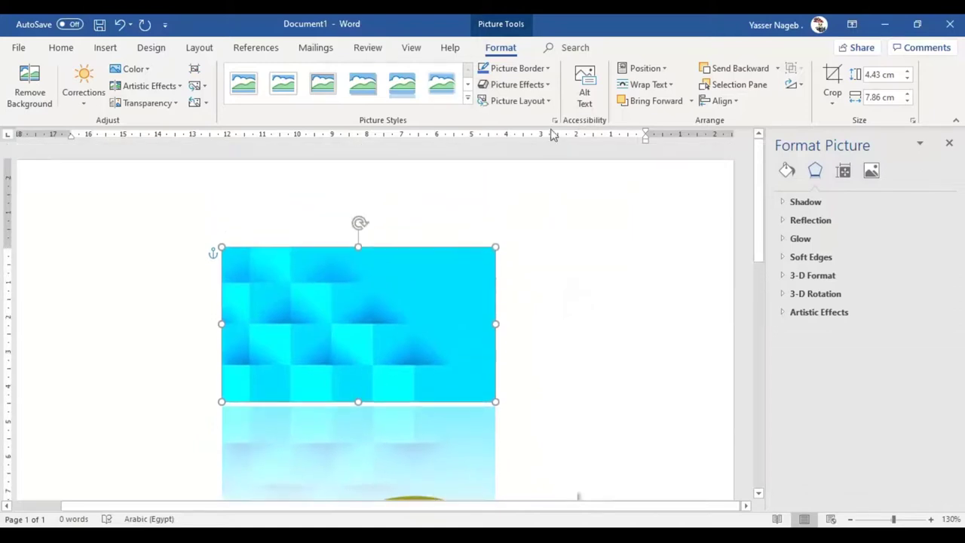
# Step: Browse the Picture Styles gallery and close it without changing the reflection
pyautogui.click(543, 87)
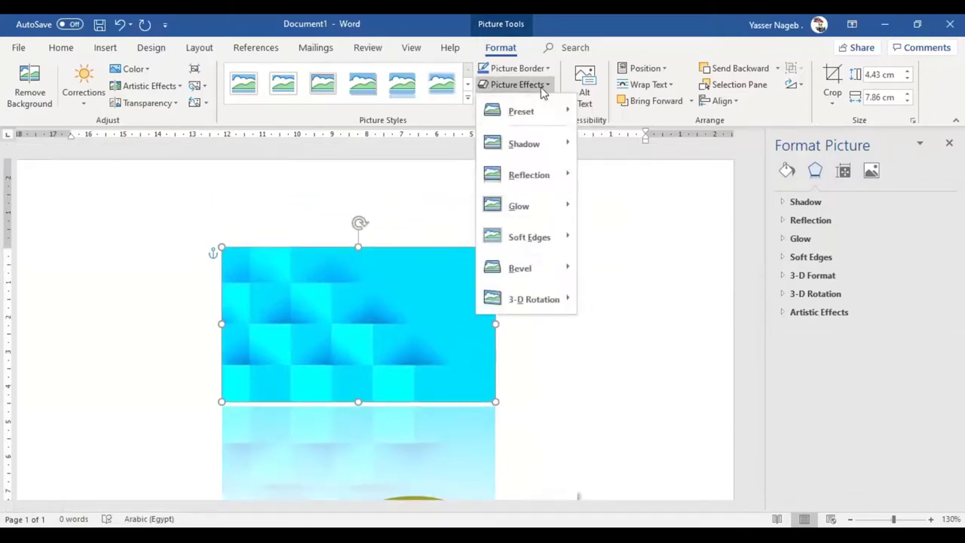
pyautogui.click(467, 102)
pyautogui.click(467, 102)
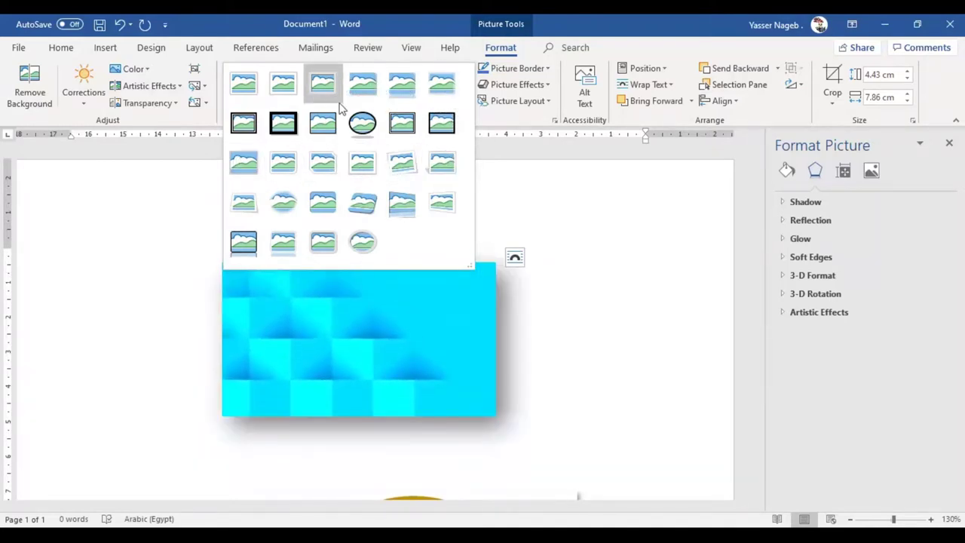
pyautogui.click(402, 83)
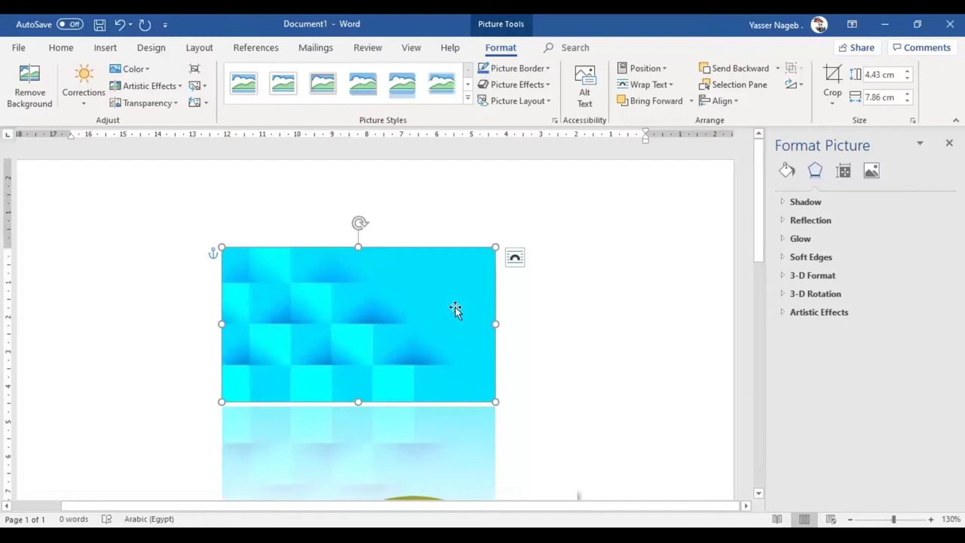
# Step: Save the banner as a JPEG picture named 'a' in Pictures, then go to that folder
pyautogui.rightClick(329, 333)
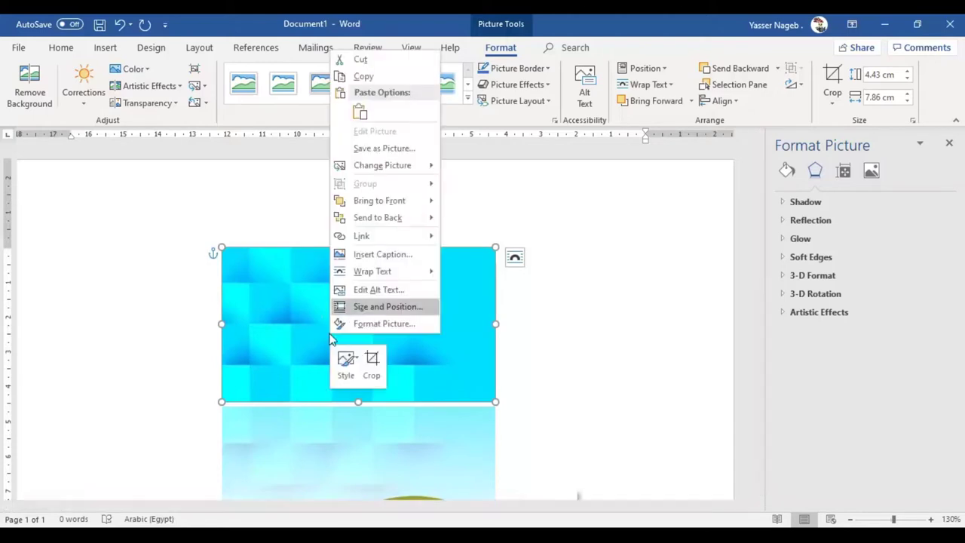
pyautogui.click(420, 149)
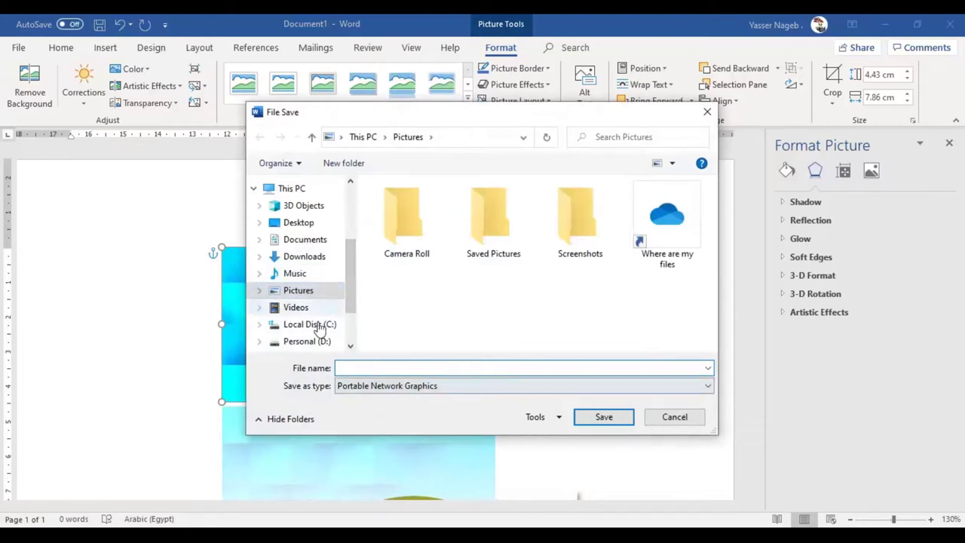
pyautogui.click(394, 386)
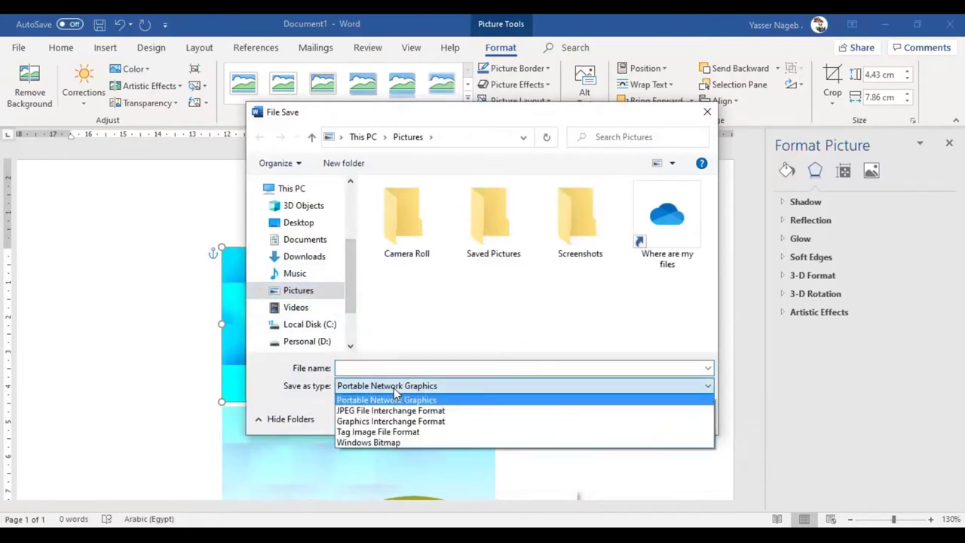
pyautogui.click(347, 412)
pyautogui.click(455, 367)
pyautogui.write('a')
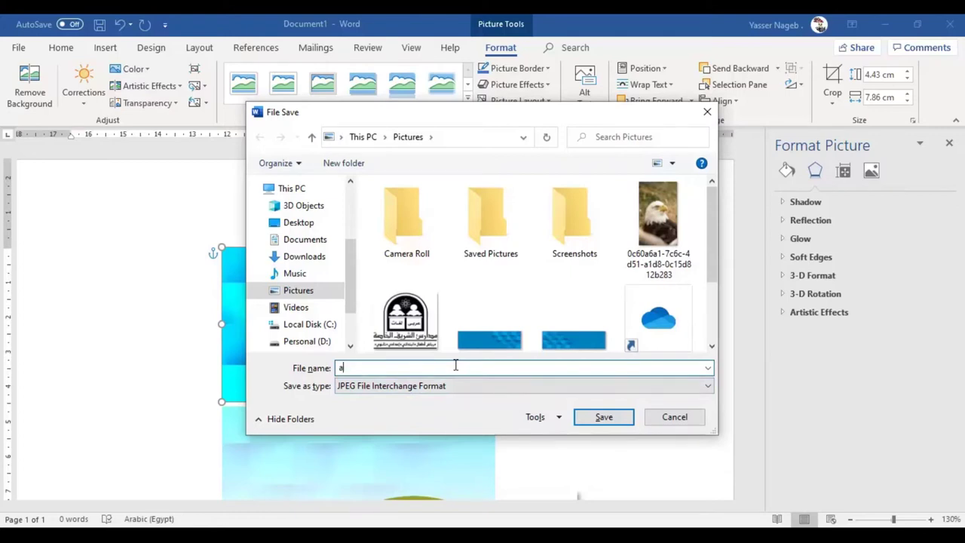
pyautogui.click(602, 417)
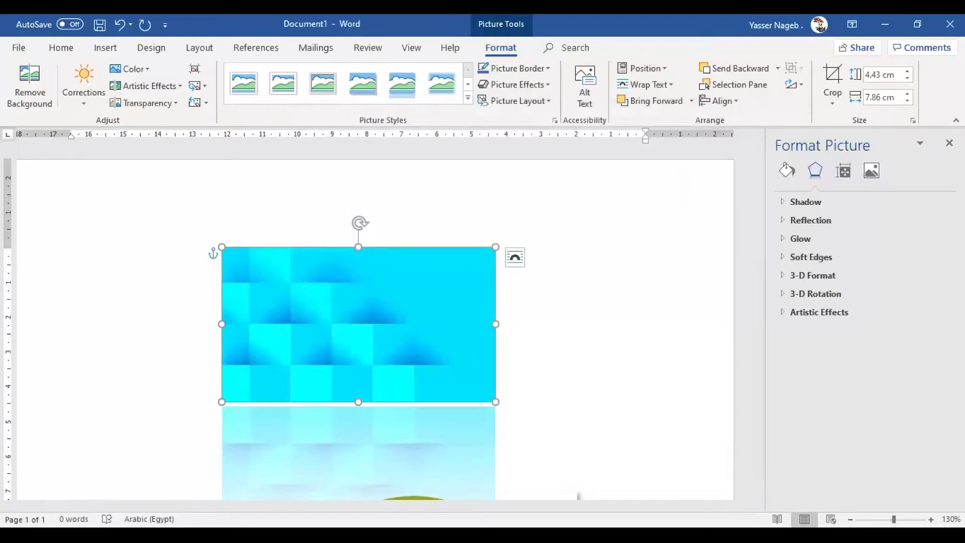
pyautogui.click(424, 484)
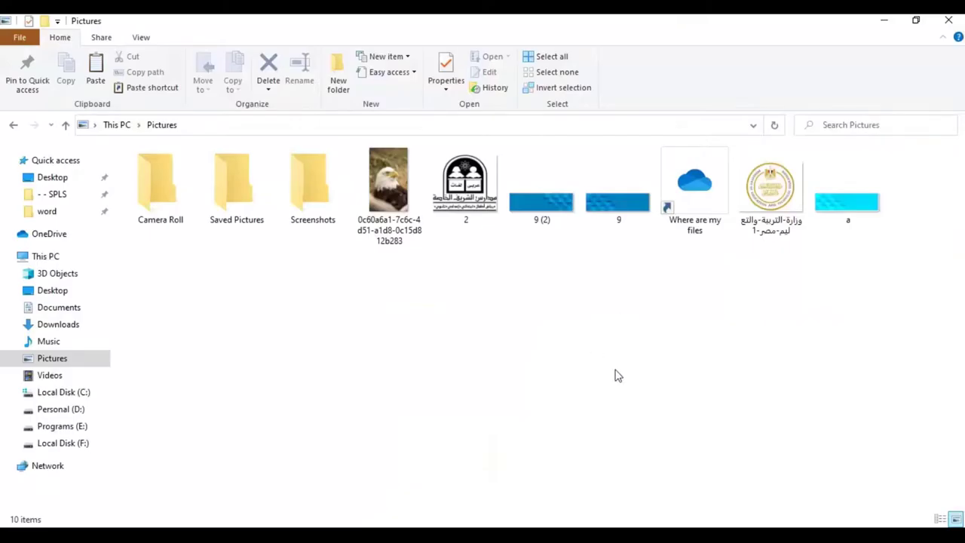
# Step: Select the saved image 'a' in the Pictures folder to check it
pyautogui.click(850, 200)
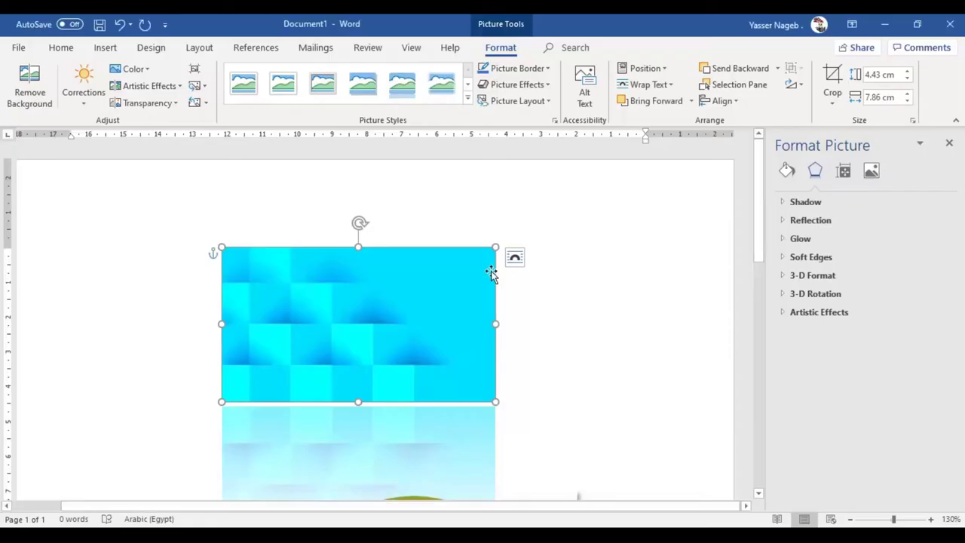
# Step: Re-crop the banner by sliding its pattern left, so the shading clusters toward the left
pyautogui.rightClick(351, 325)
pyautogui.click(392, 366)
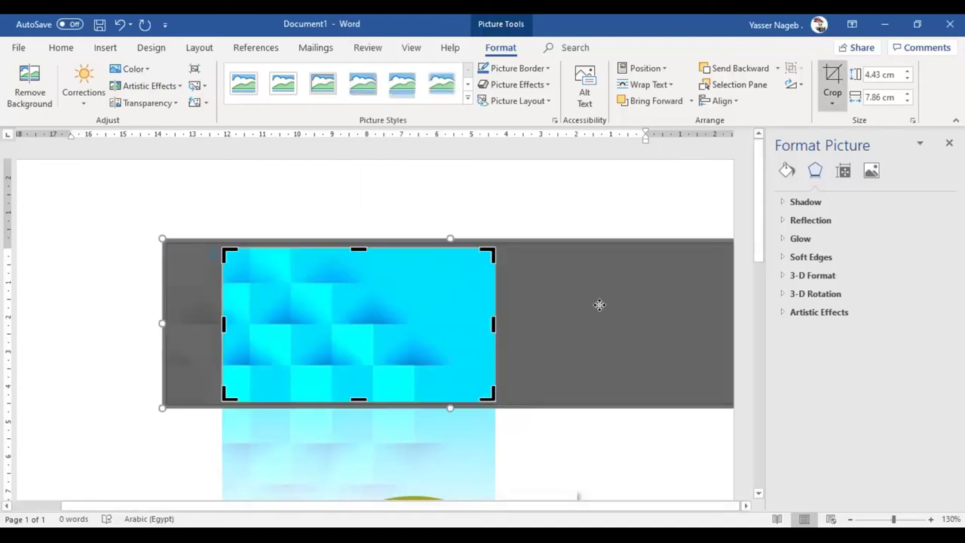
pyautogui.moveTo(392, 319)
pyautogui.mouseDown()
pyautogui.moveTo(481, 324)
pyautogui.moveTo(307, 321)
pyautogui.mouseUp()
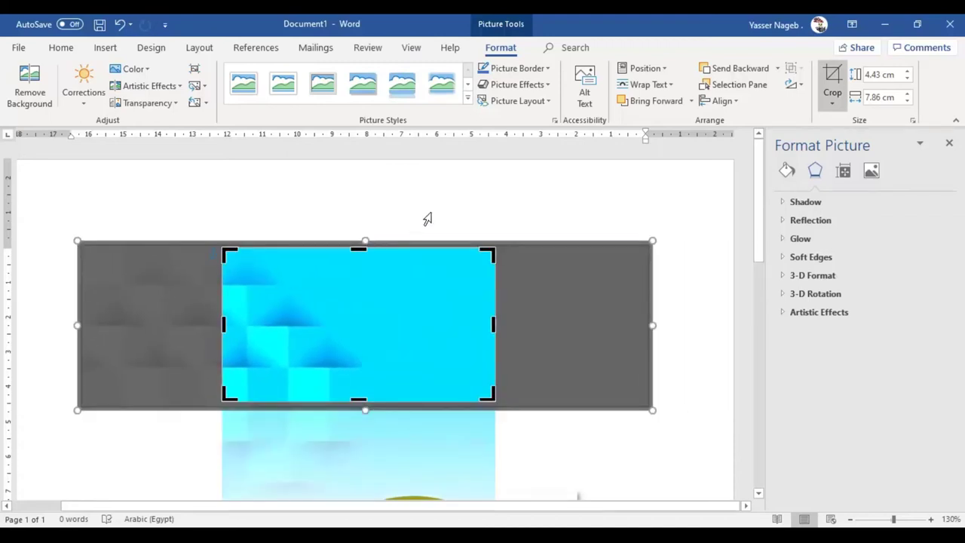
pyautogui.click(425, 219)
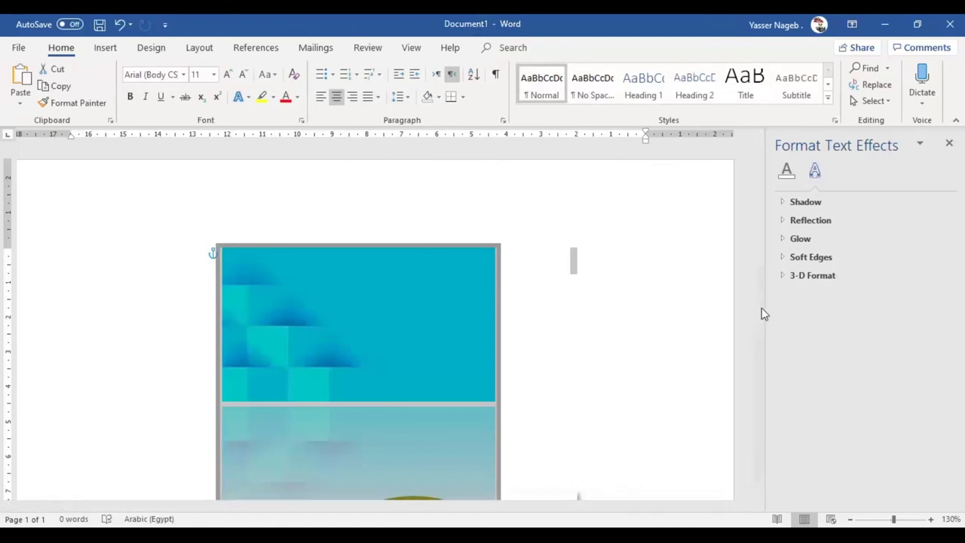
pyautogui.click(669, 304)
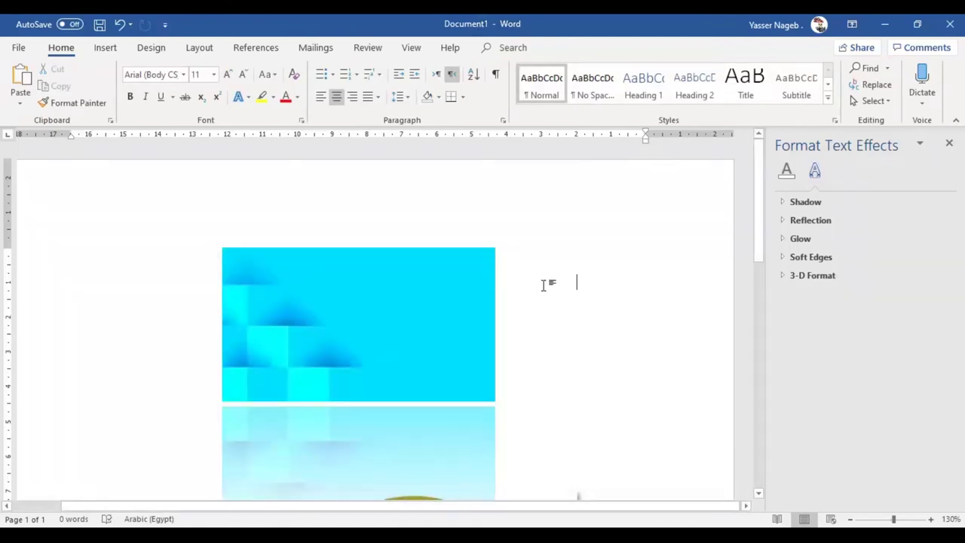